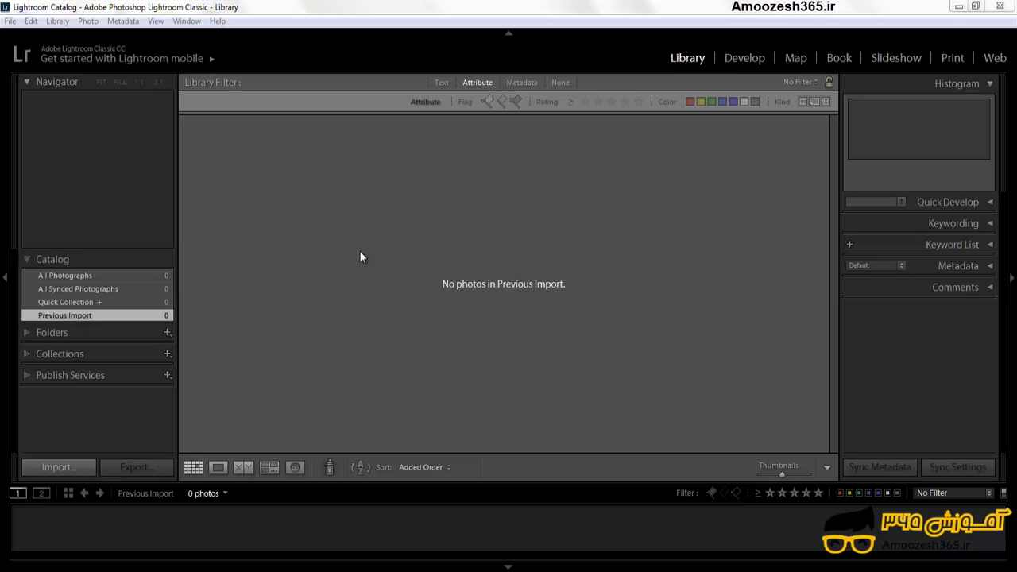
Start an import using the Photos-7 folder on Local Disk (E:) as the source
left_click(72, 470)
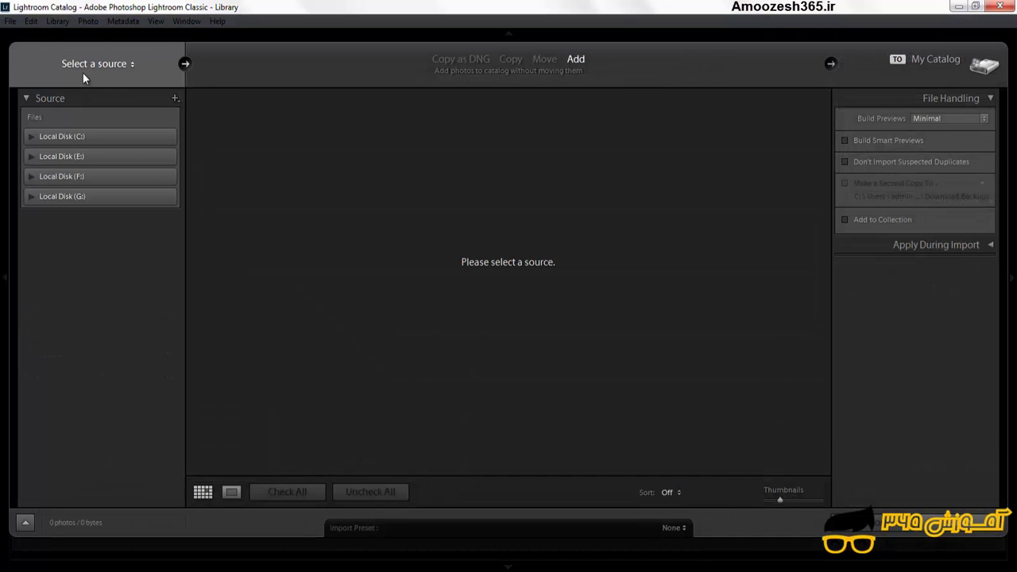
left_click(86, 158)
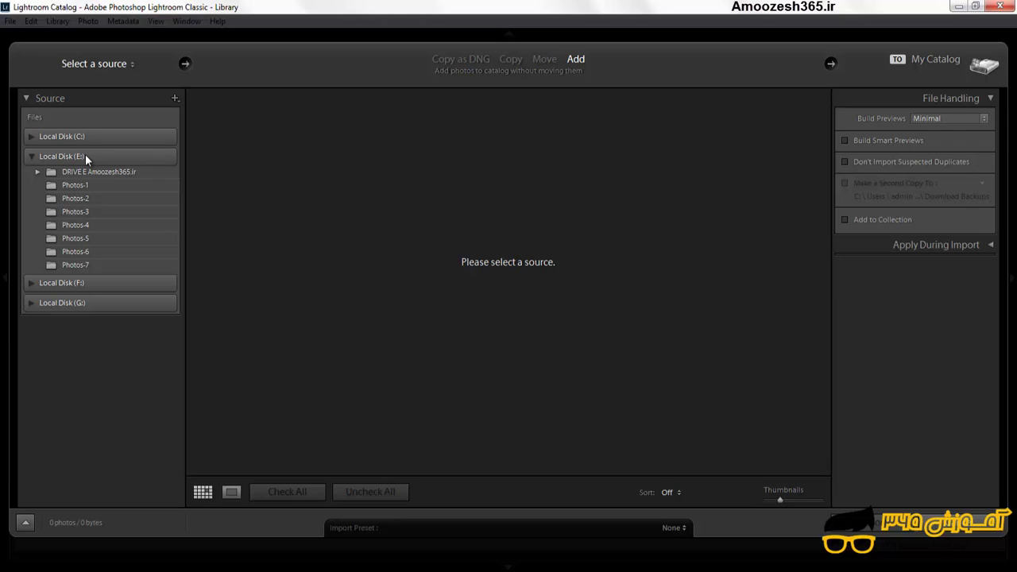
left_click(100, 268)
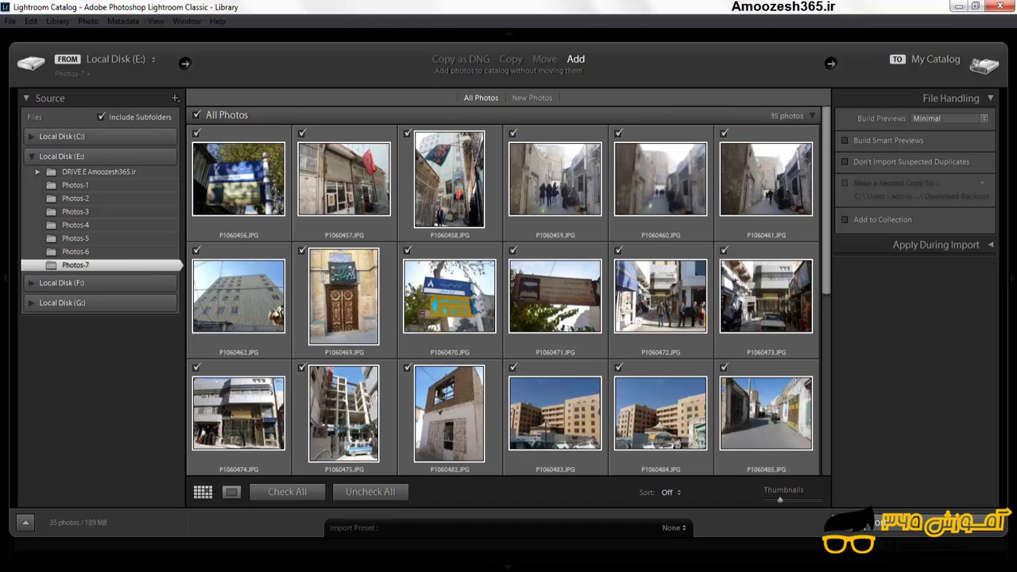
Import the 35 checked photos from Photos-7 into the catalog
left_click(874, 521)
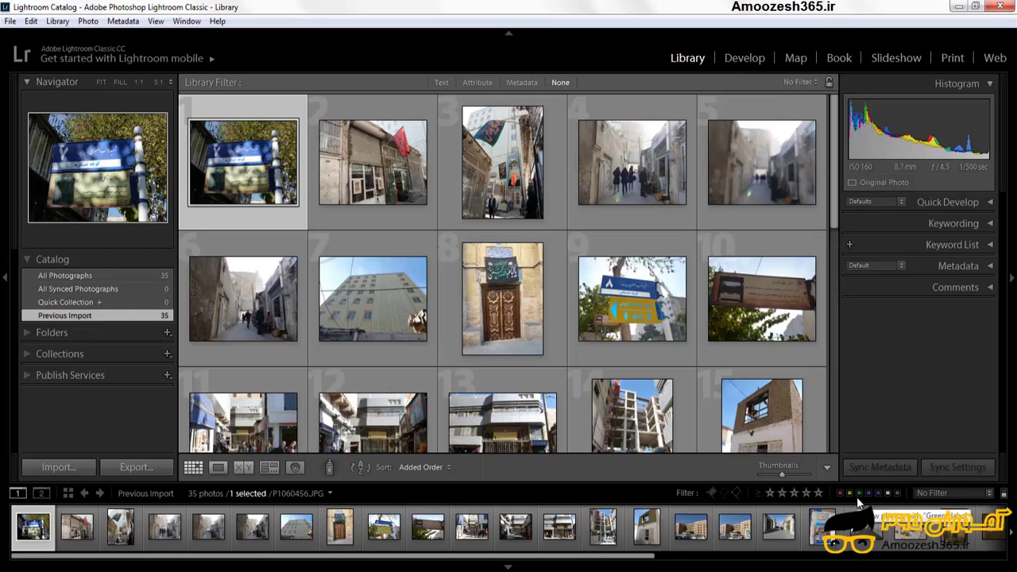
mouse_move(373, 162)
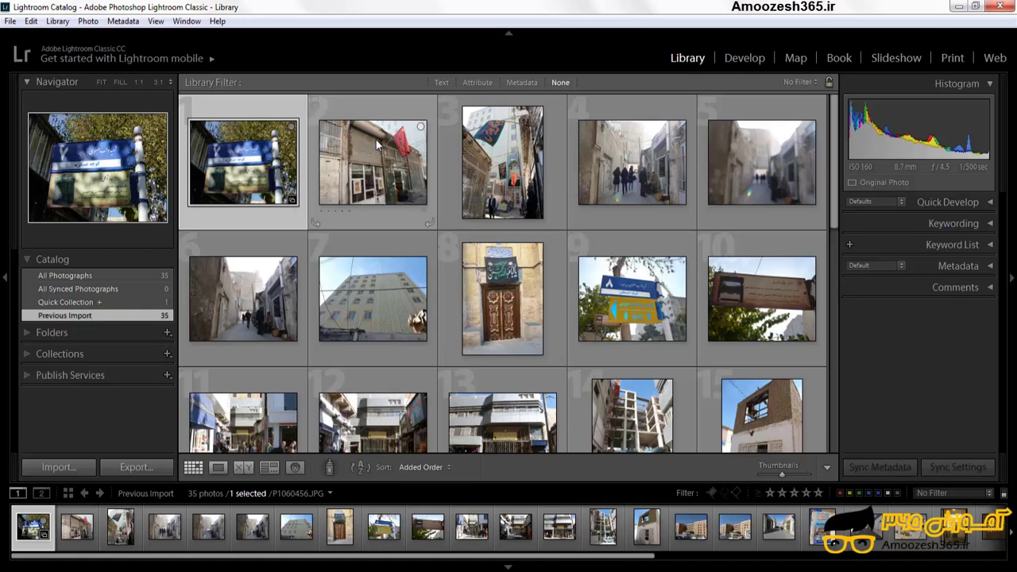
left_click(373, 163)
left_click(515, 168)
left_click(623, 178)
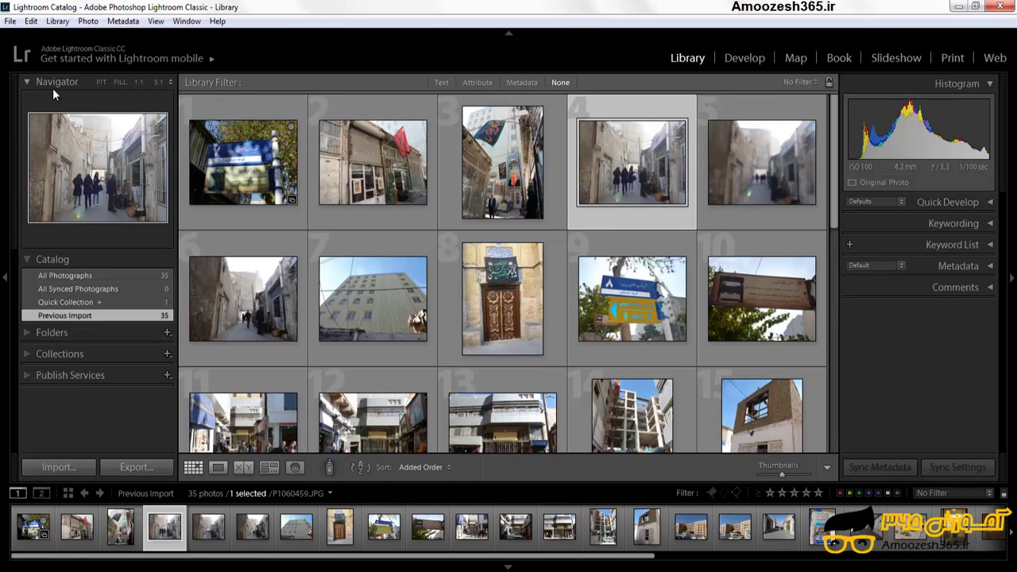
left_click(101, 82)
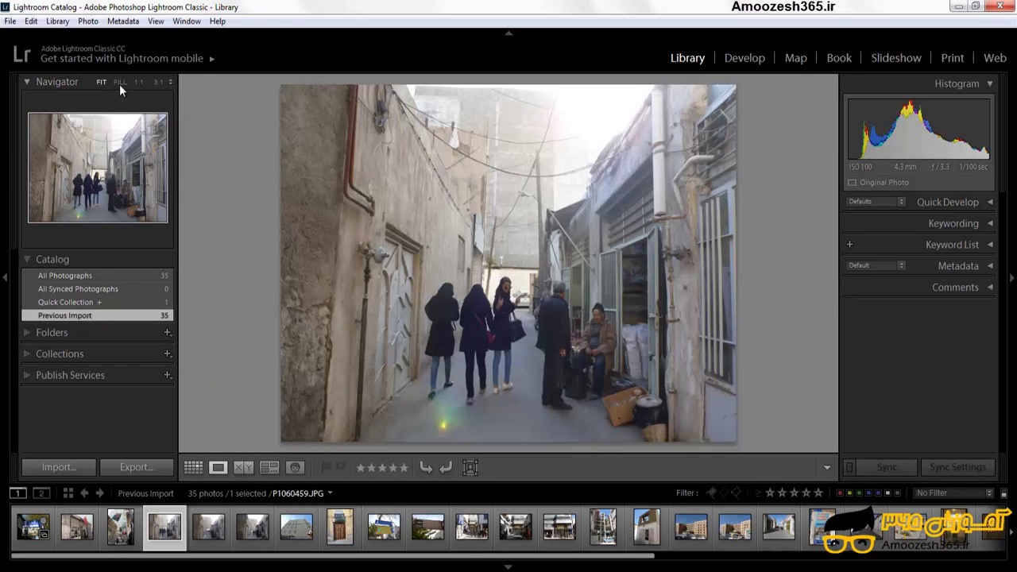
left_click(120, 83)
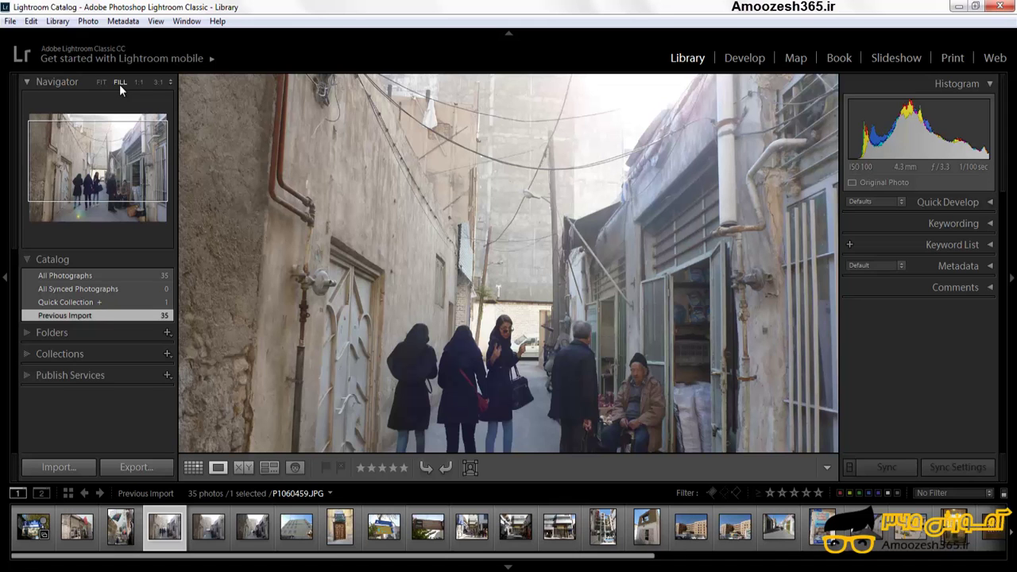
left_click(137, 82)
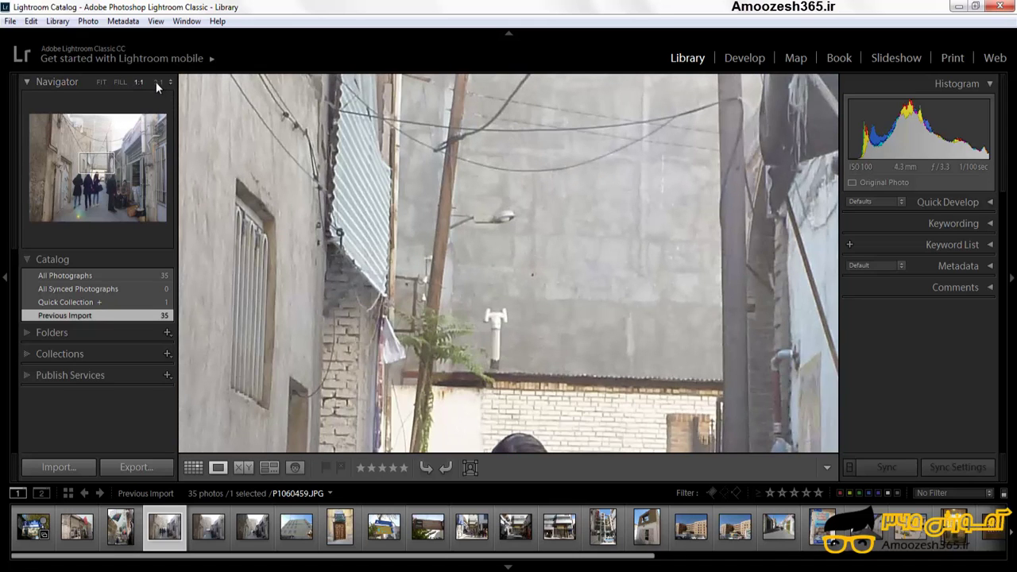
left_click(155, 81)
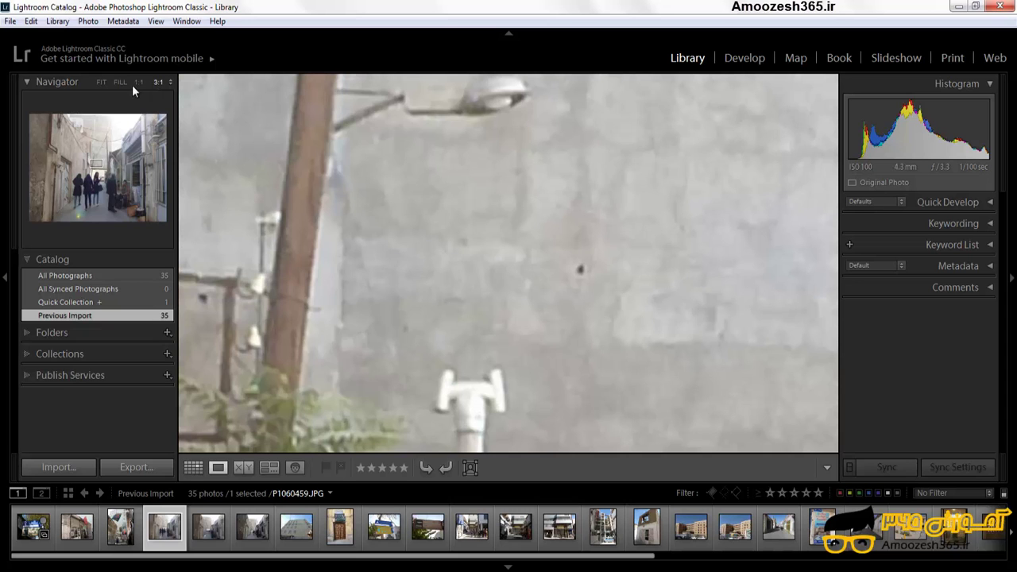
left_click(97, 83)
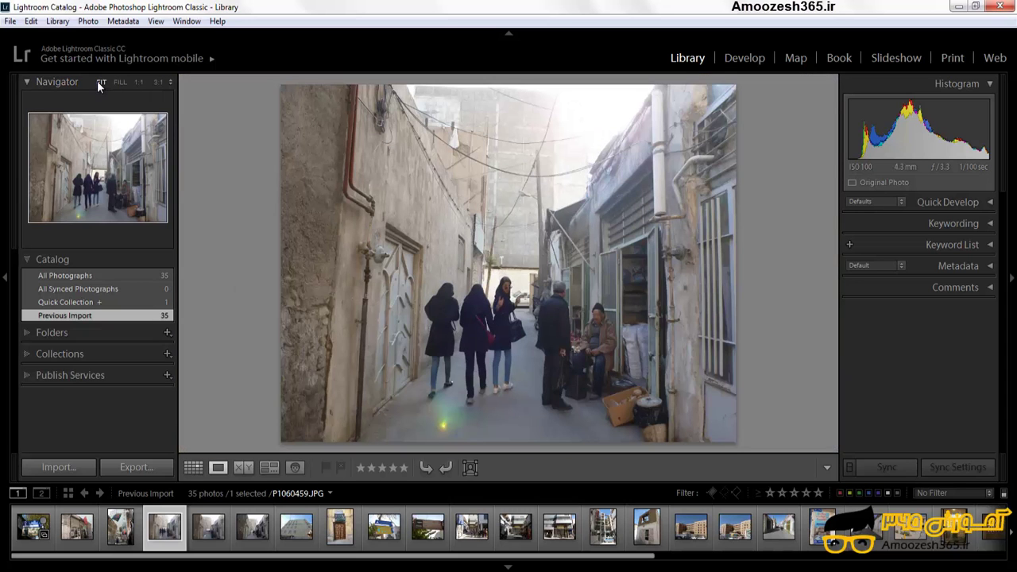
key("g")
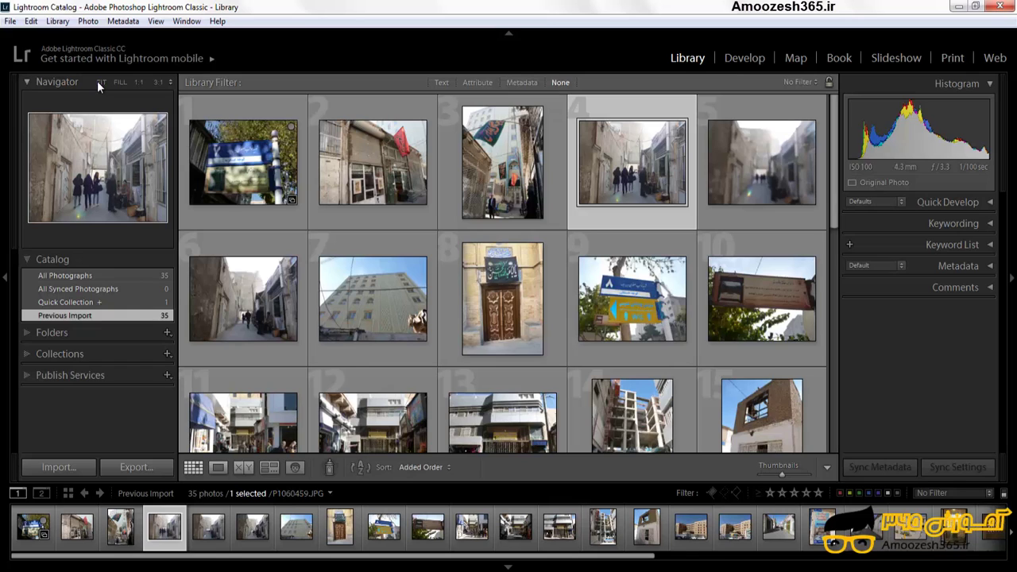
Open street-sign photo P1060456 in Loupe view, hiding and restoring the side and all panels
double_click(271, 161)
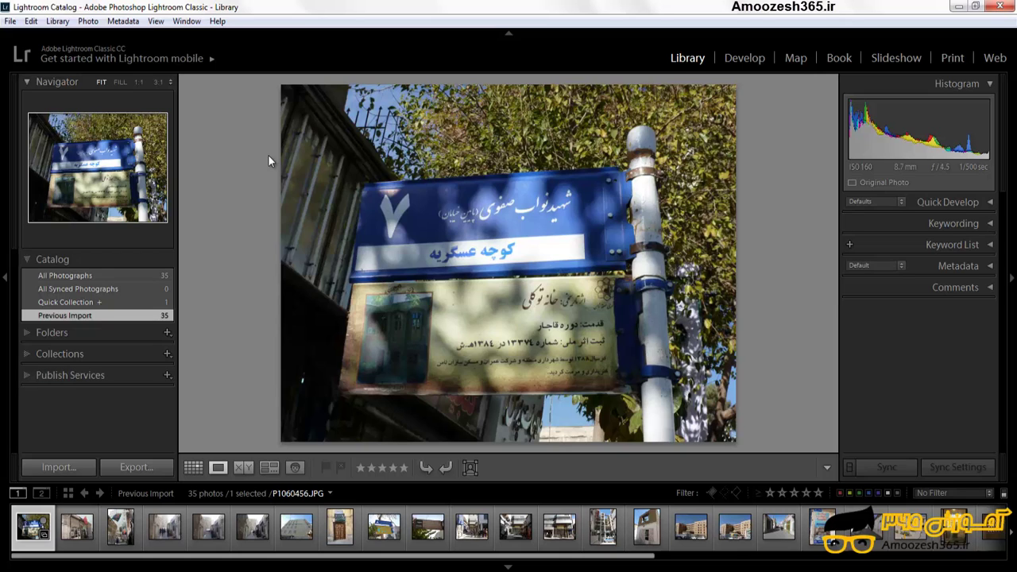
key("Tab")
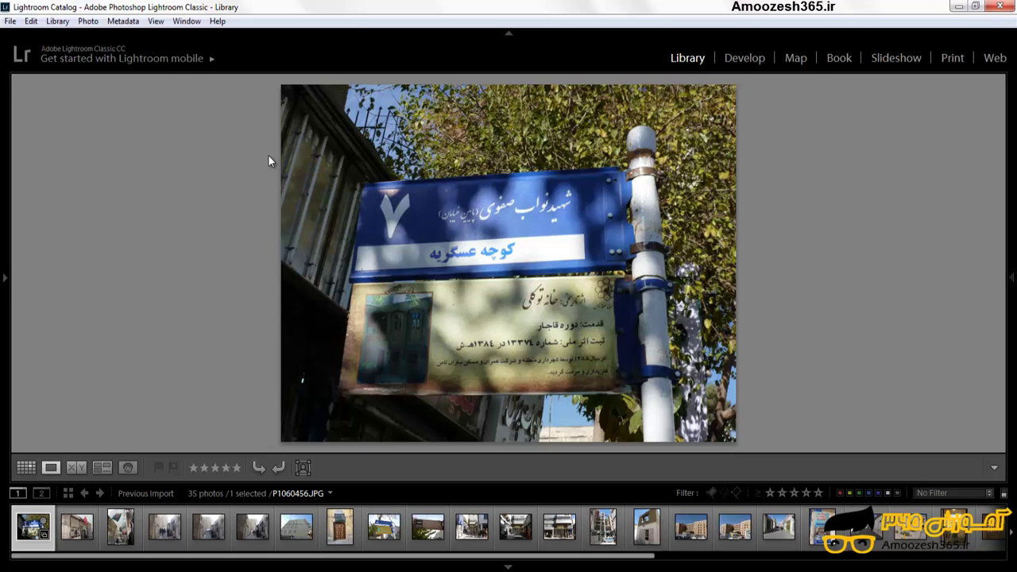
key("Tab")
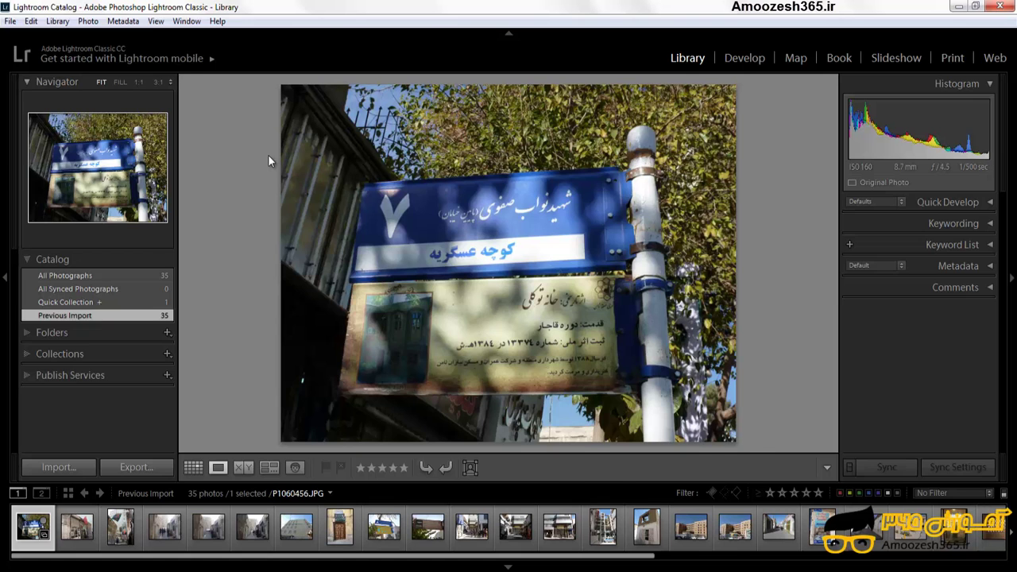
key("shift+Tab")
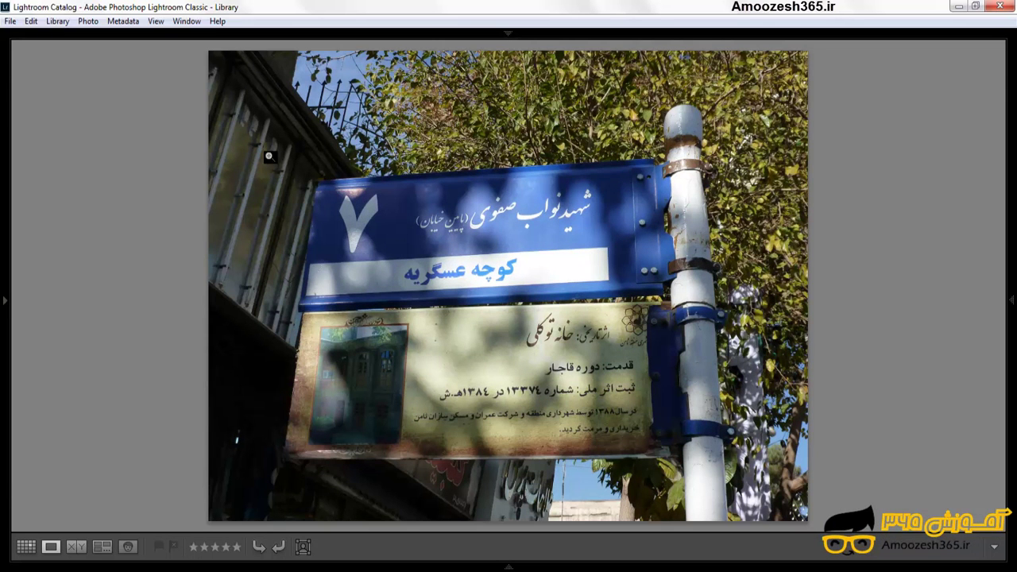
key("shift+Tab")
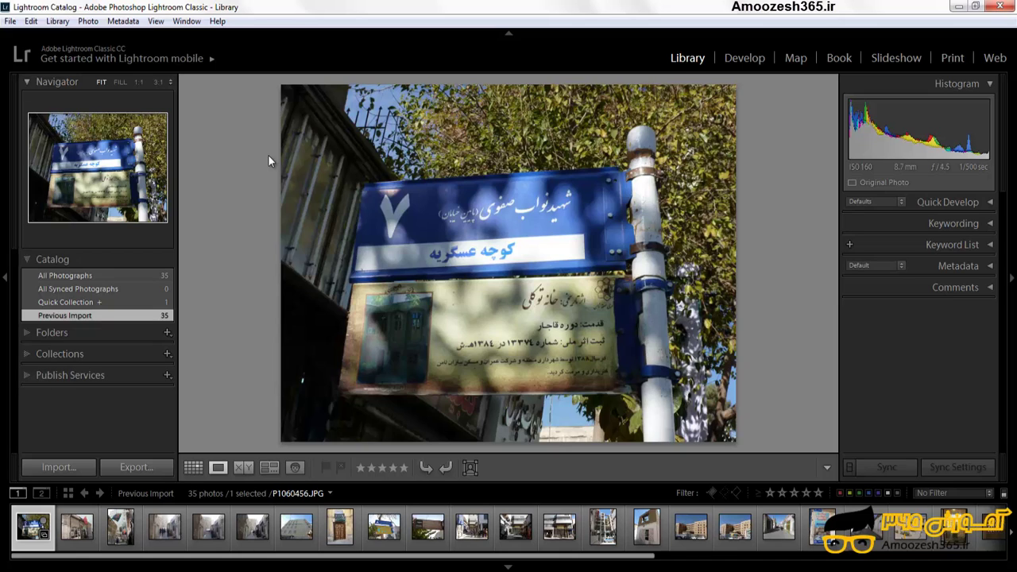
With side panels hidden, flag the street-sign photo as a pick and advance to P1060457
key("Tab")
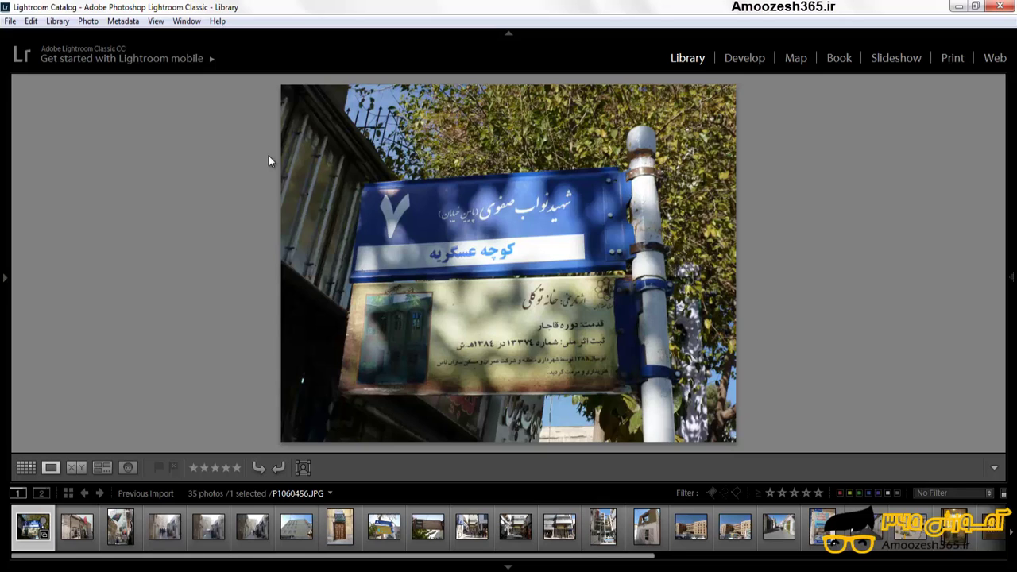
key("p")
key("Right")
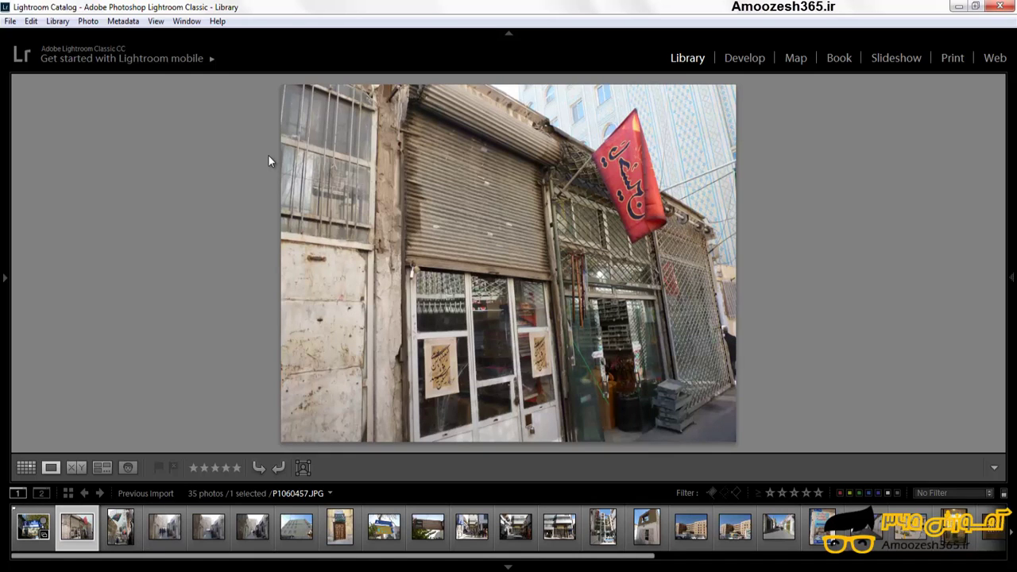
Reject the three alley photos, including the blurry one and P1060461
key("Right")
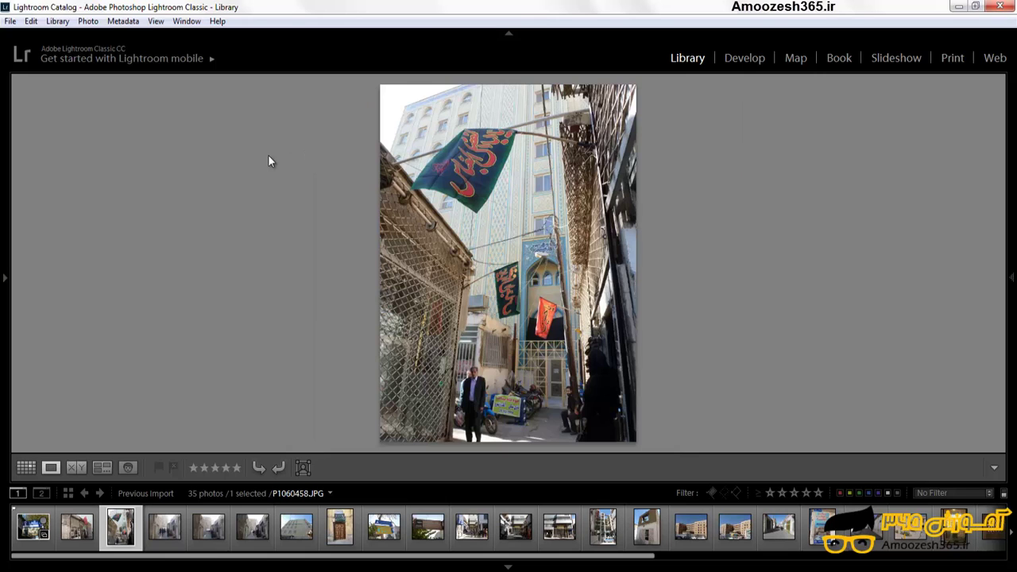
key("Right")
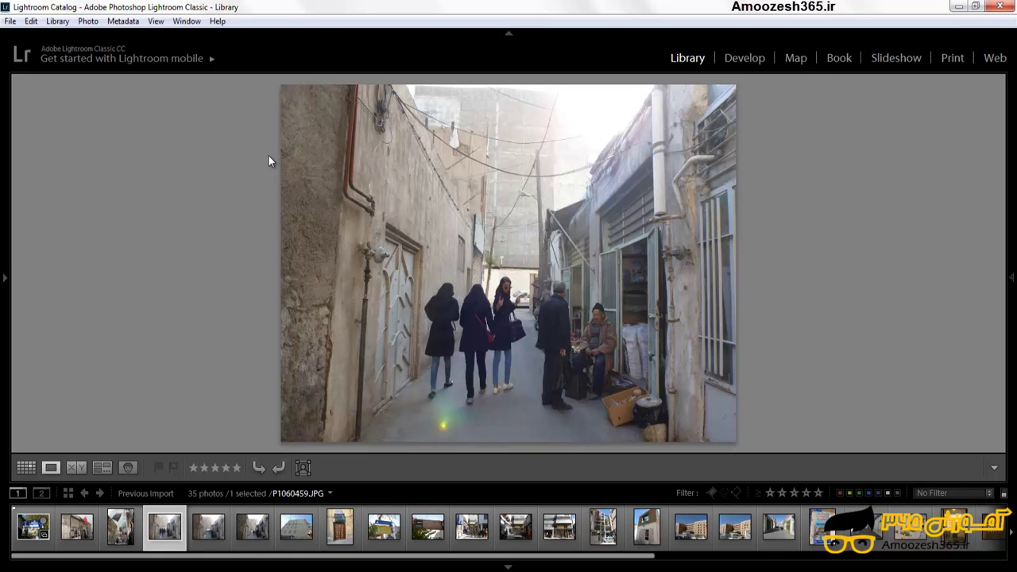
key("x")
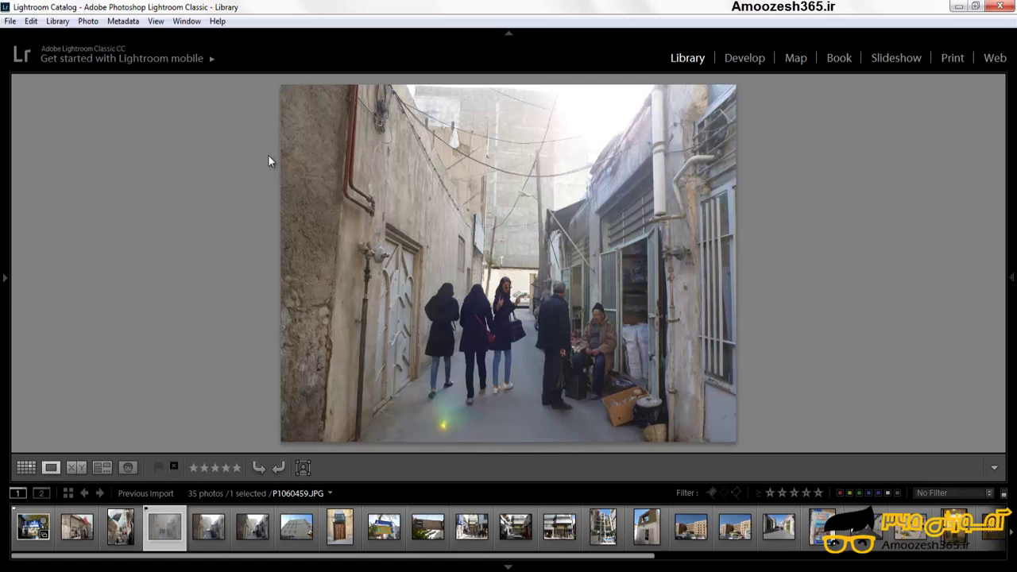
key("Right")
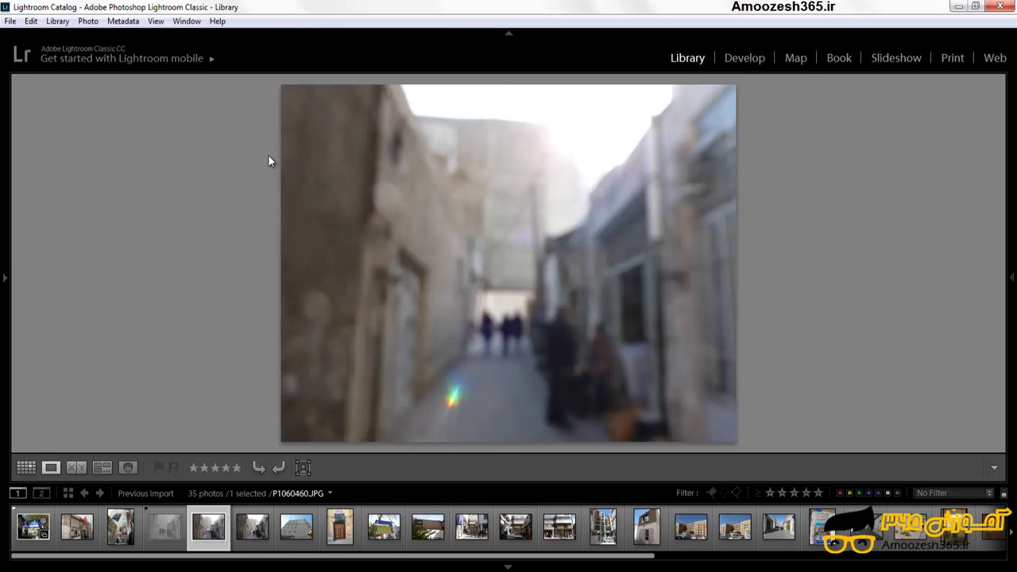
key("x")
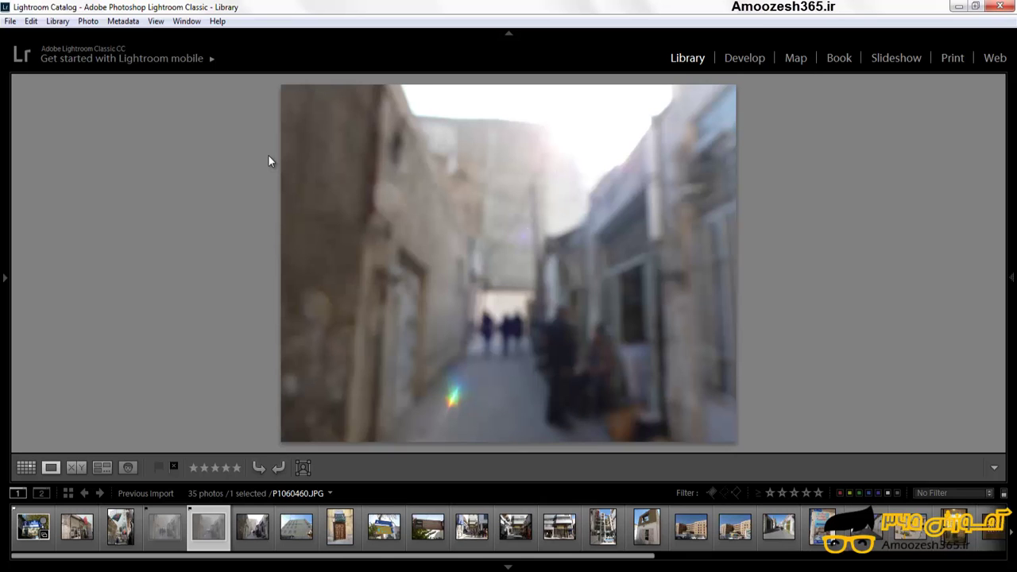
key("Right")
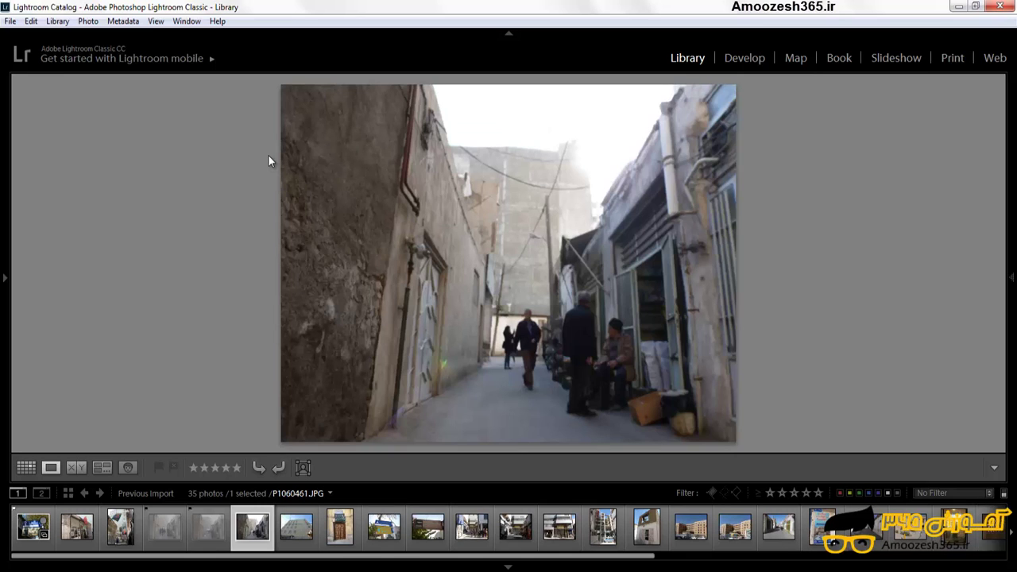
key("x")
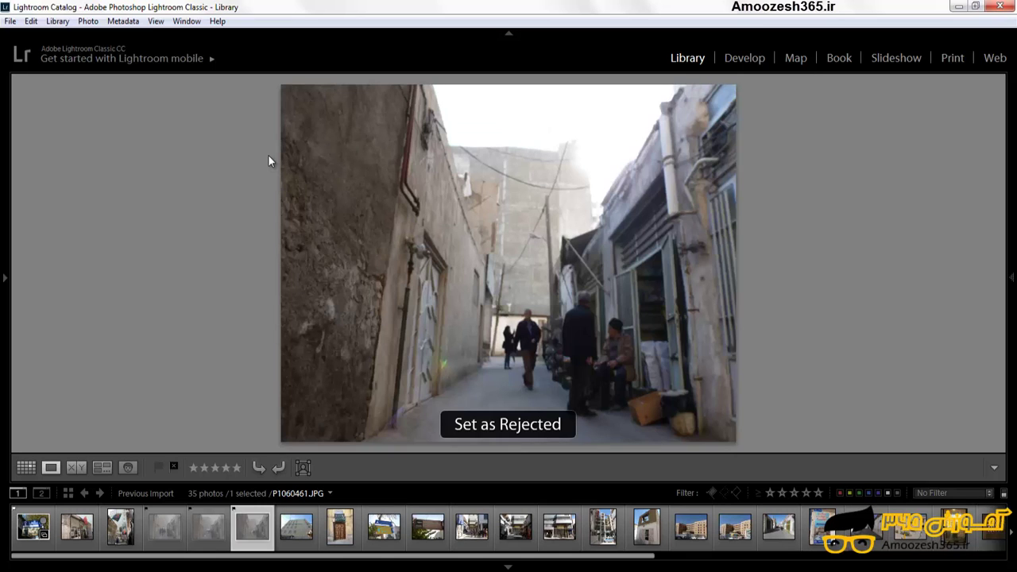
Pick the carved door and heritage sign photos, rejecting street-sign photo P1060470
key("Right")
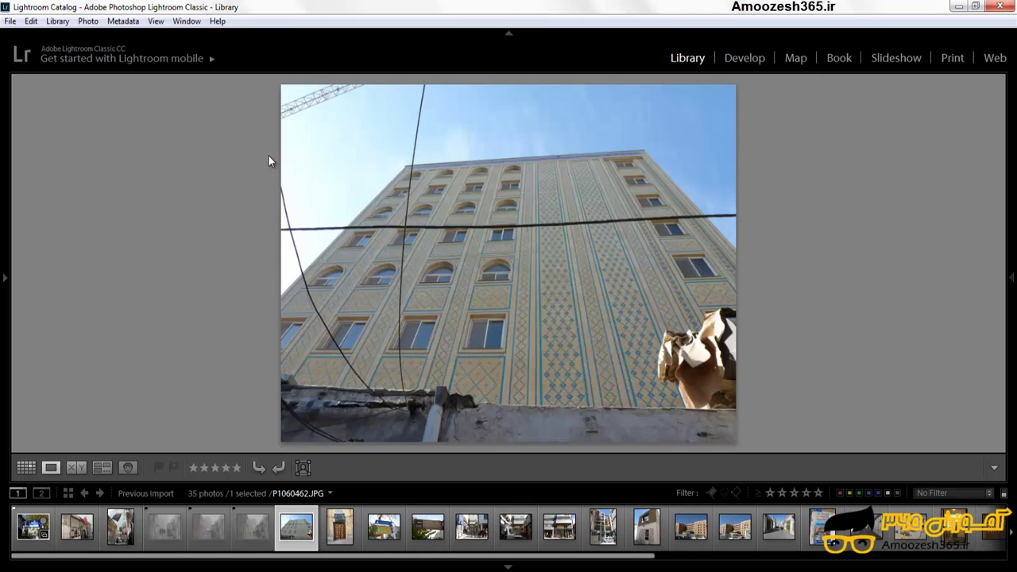
key("Right")
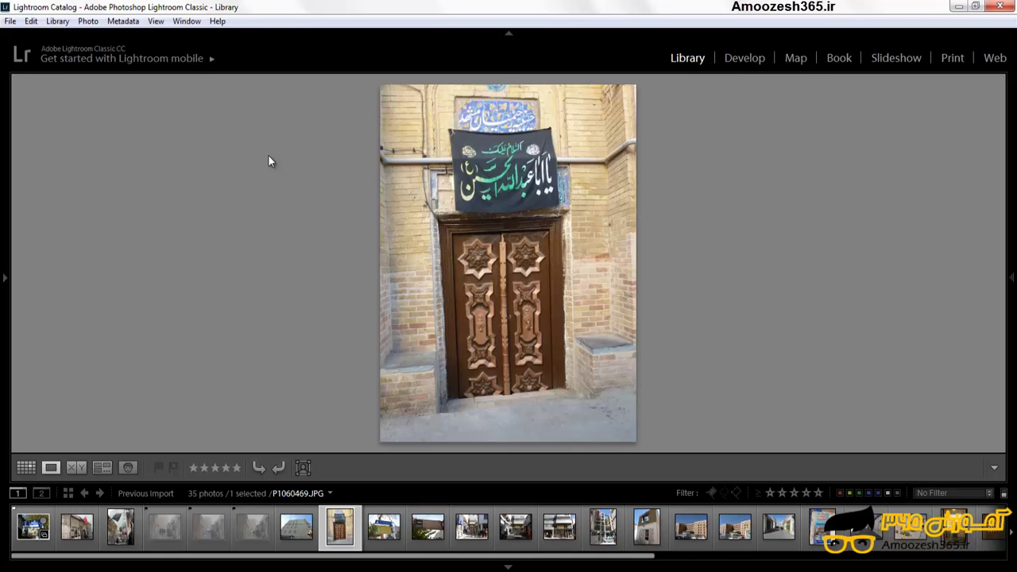
key("p")
key("Right")
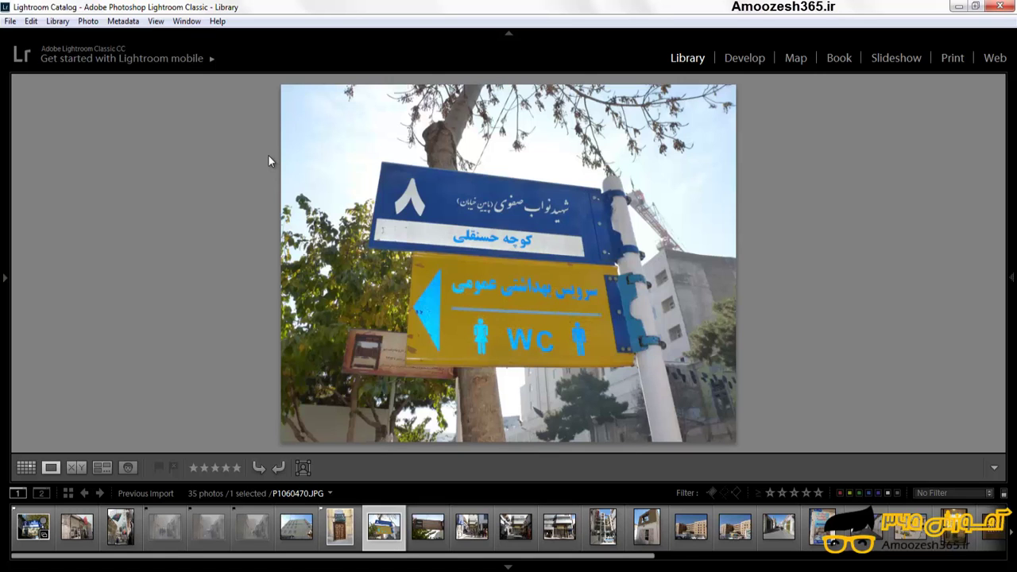
key("x")
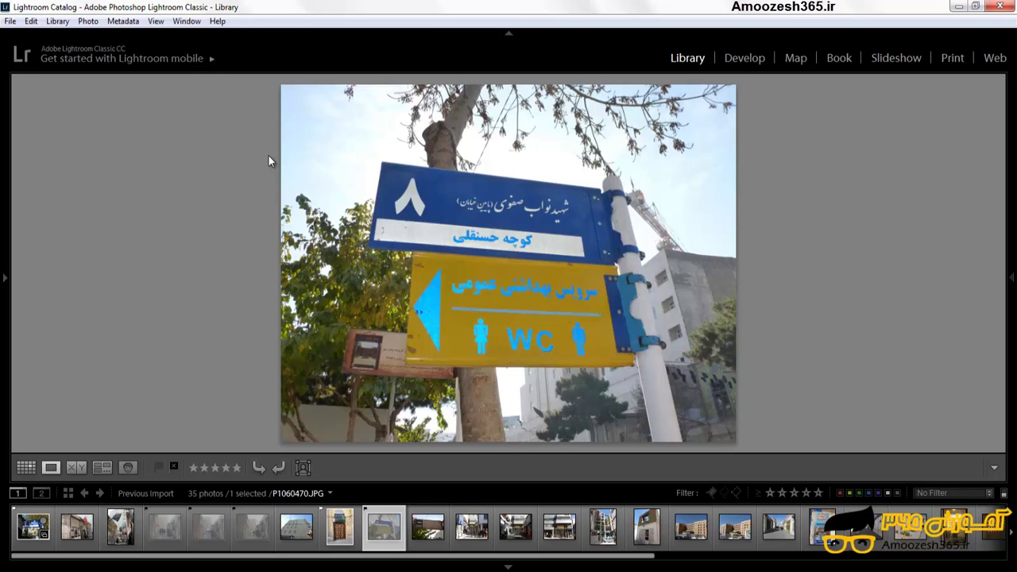
key("Right")
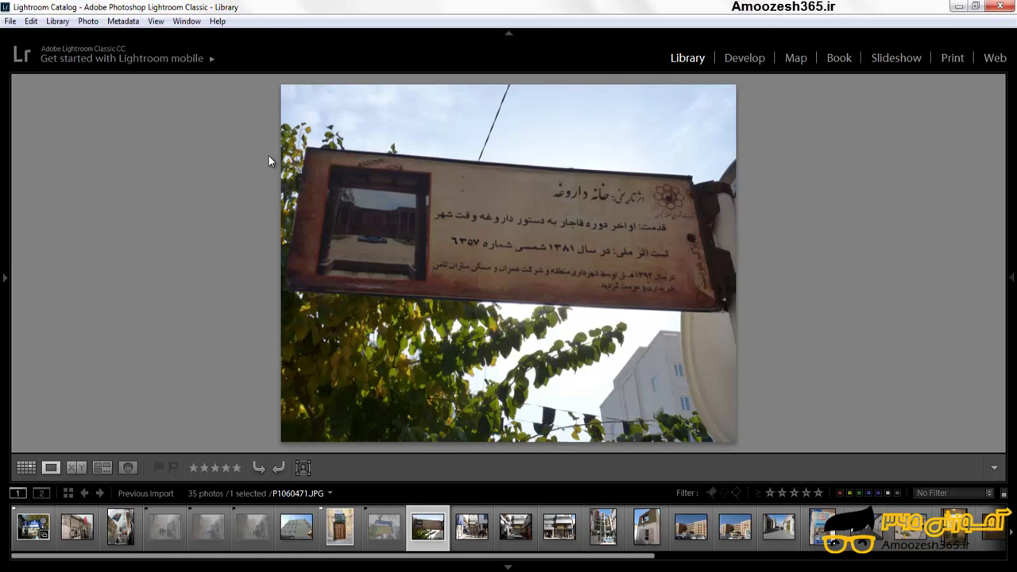
key("p")
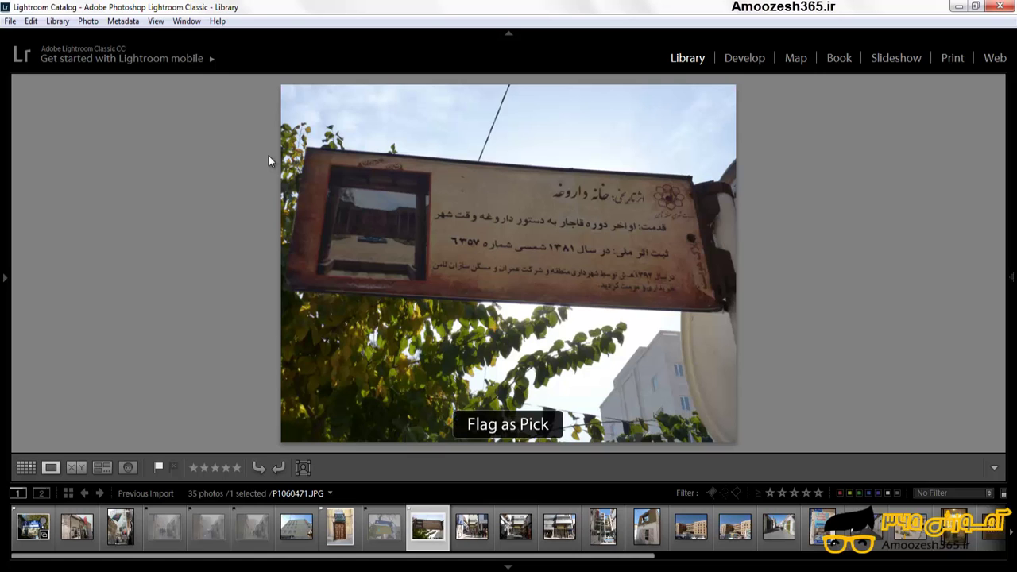
Reject the crowded street, white car, facade P1060474 and construction site P1060475 photos
key("Right")
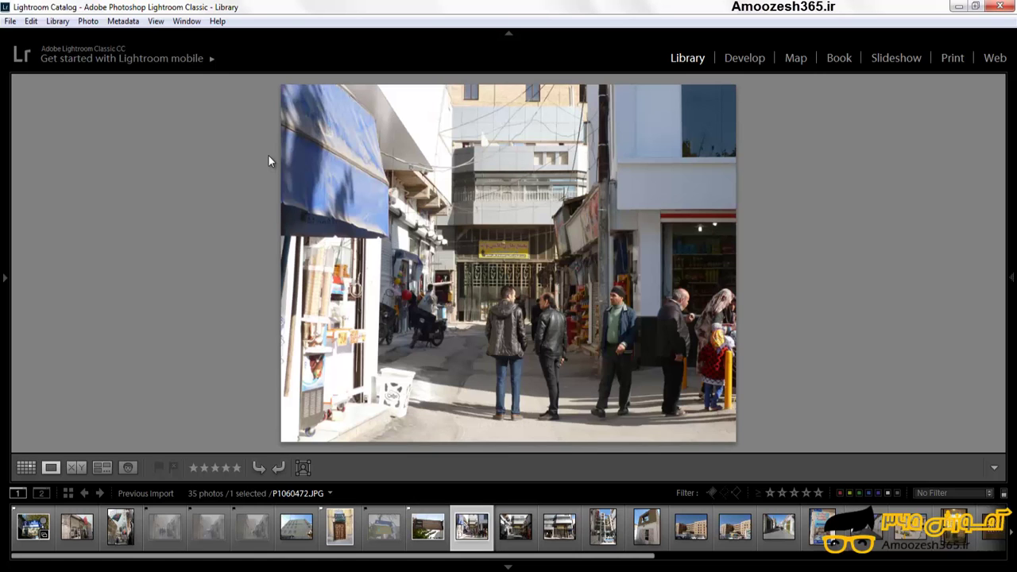
key("x")
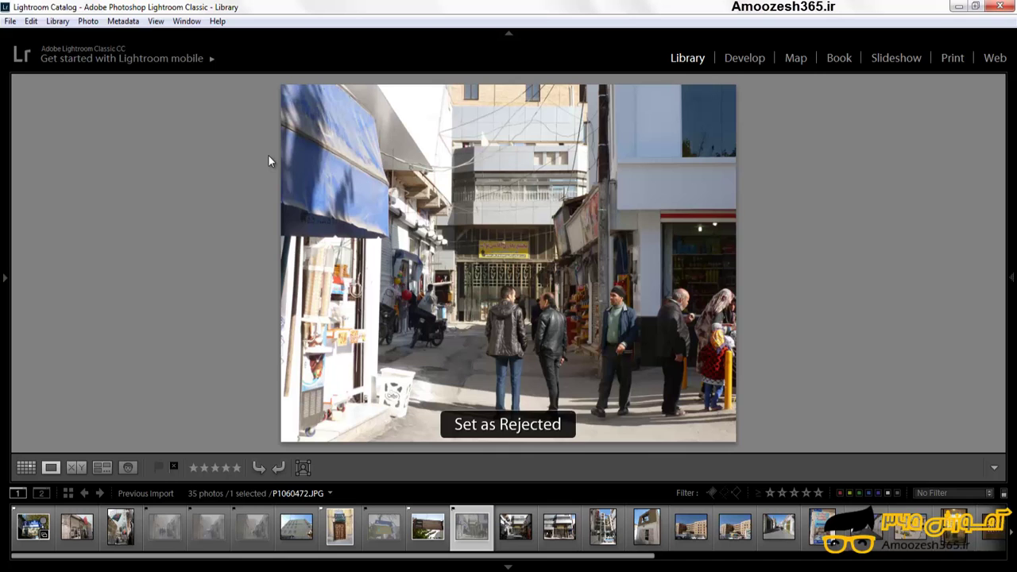
key("Right")
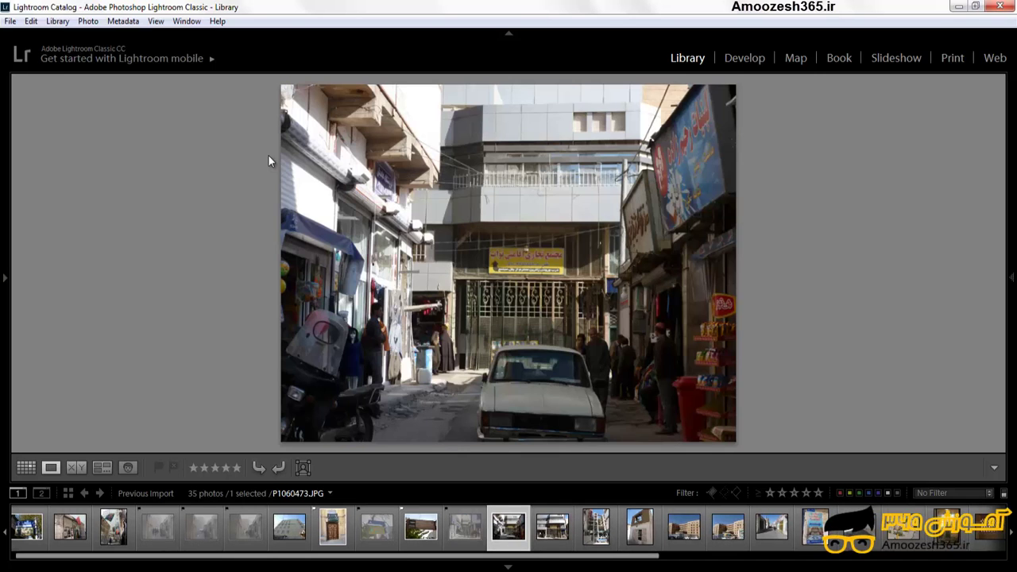
key("x")
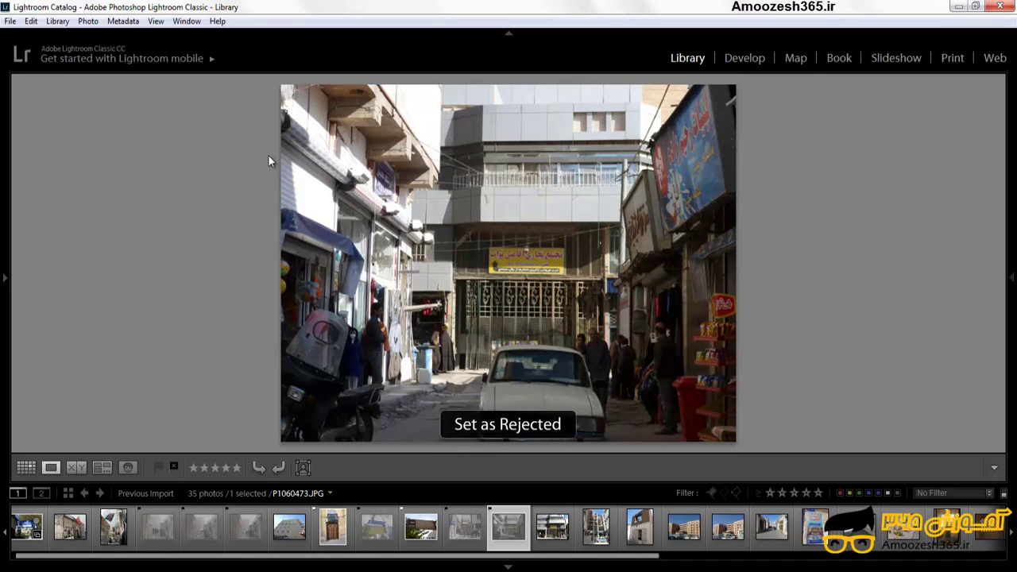
key("Right")
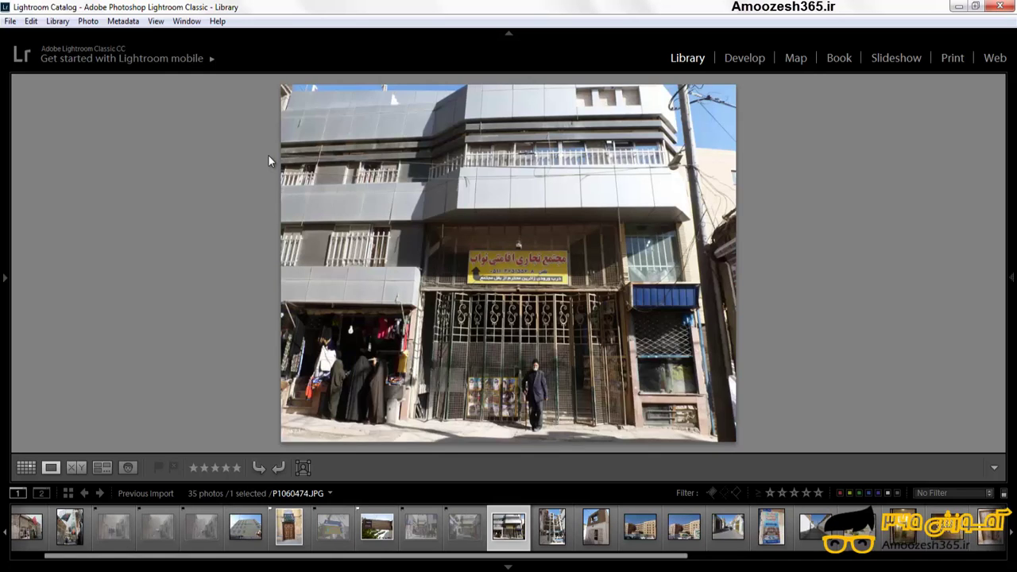
key("x")
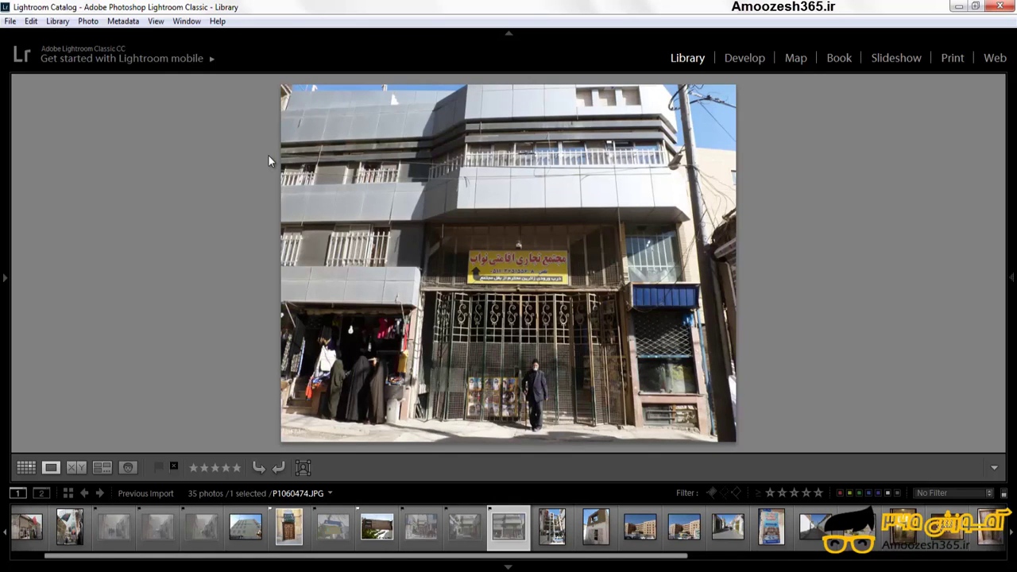
key("Right")
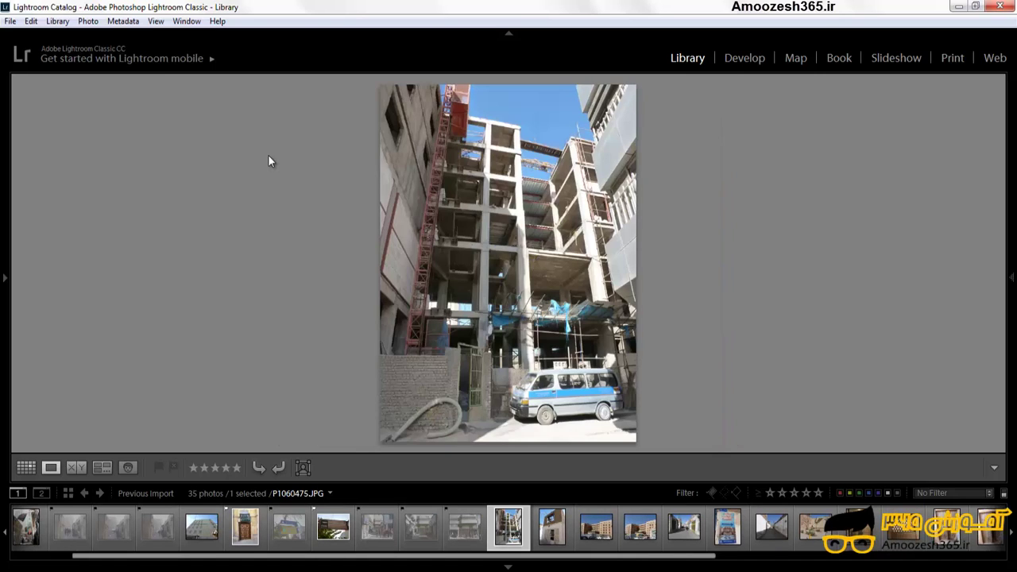
key("x")
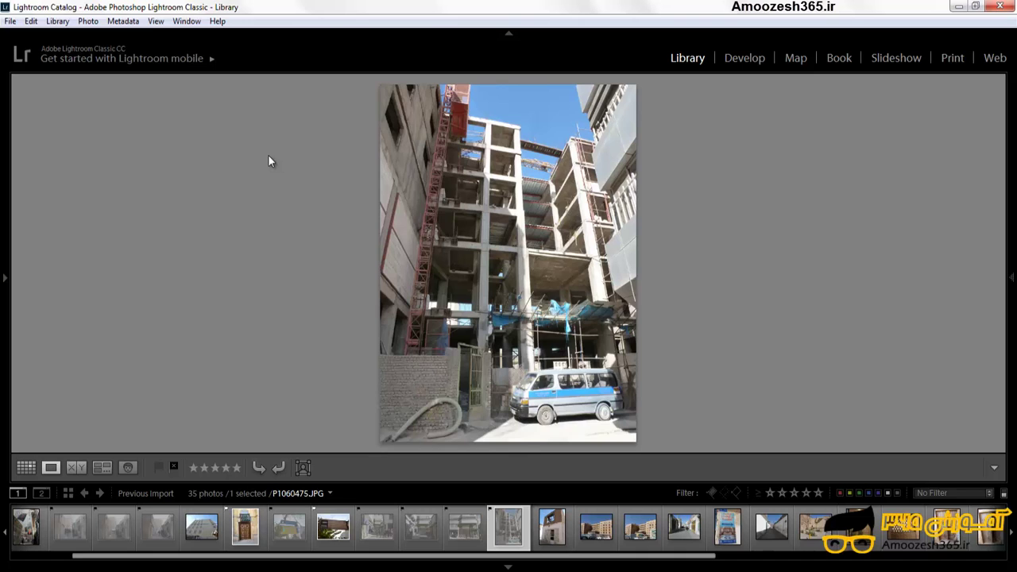
Pick apartment blocks P1060483 and the historic house poster, rejecting alley photo P1060485
key("Right")
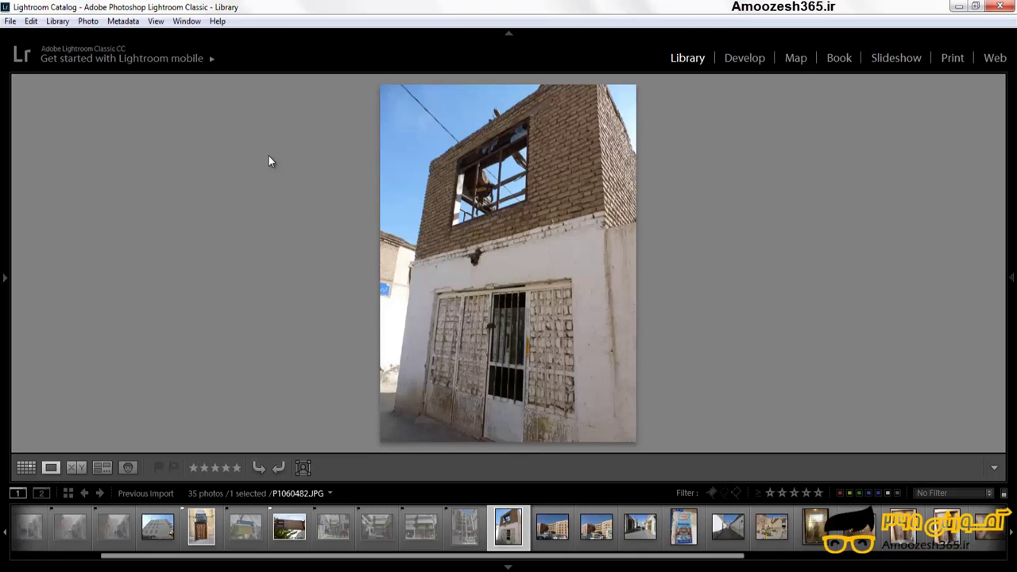
key("Right")
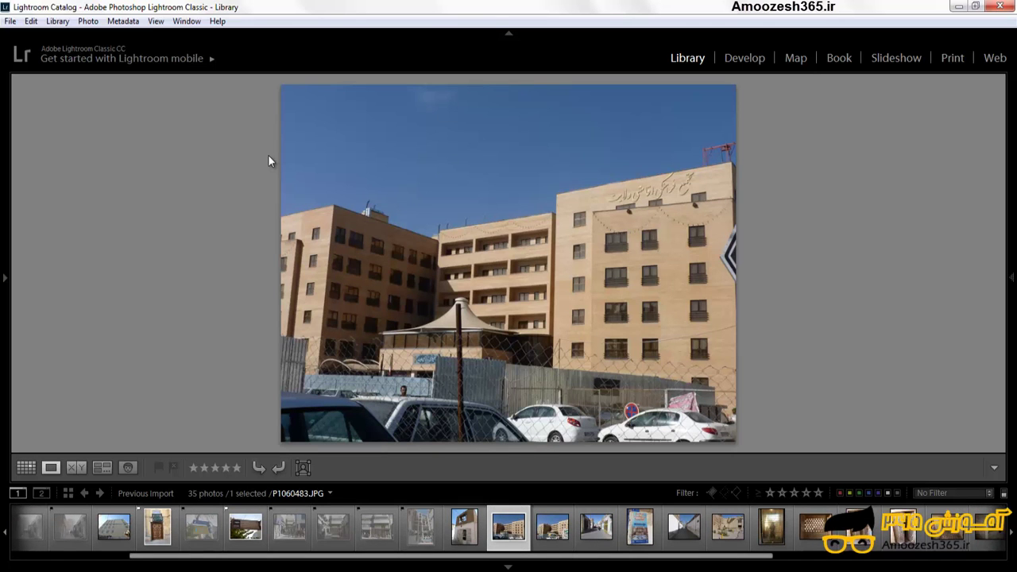
key("p")
key("Right")
key("Right")
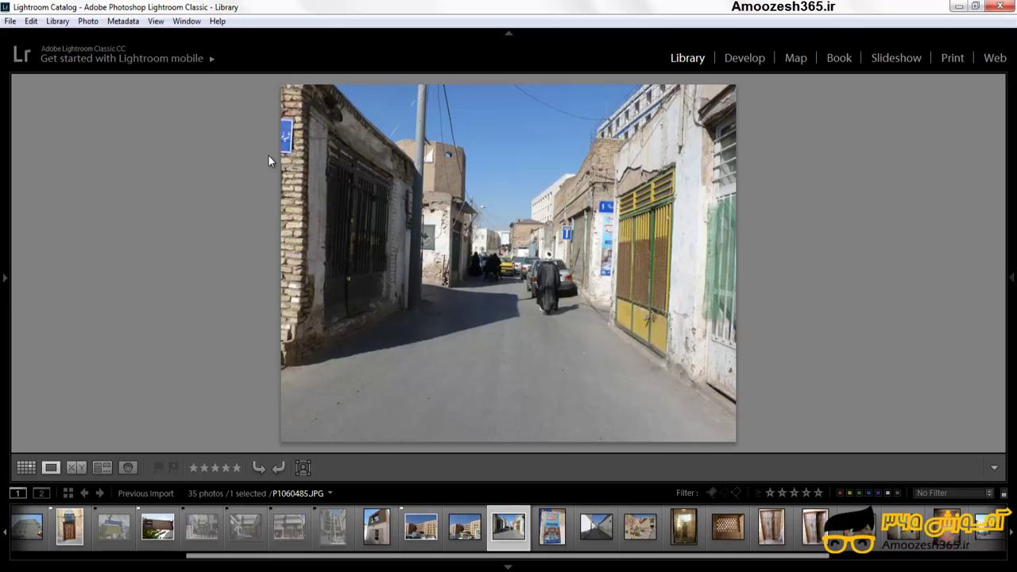
key("x")
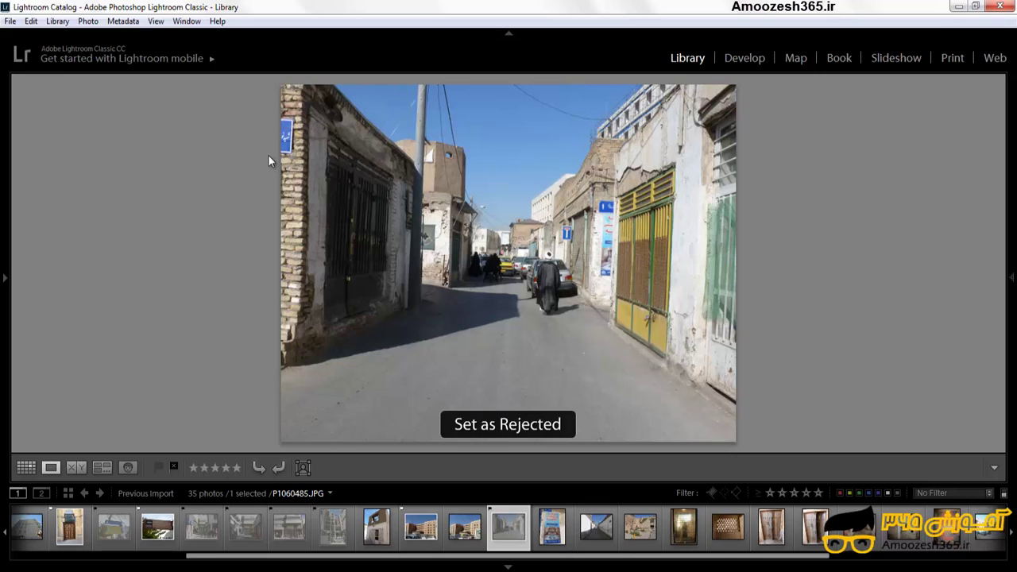
key("Right")
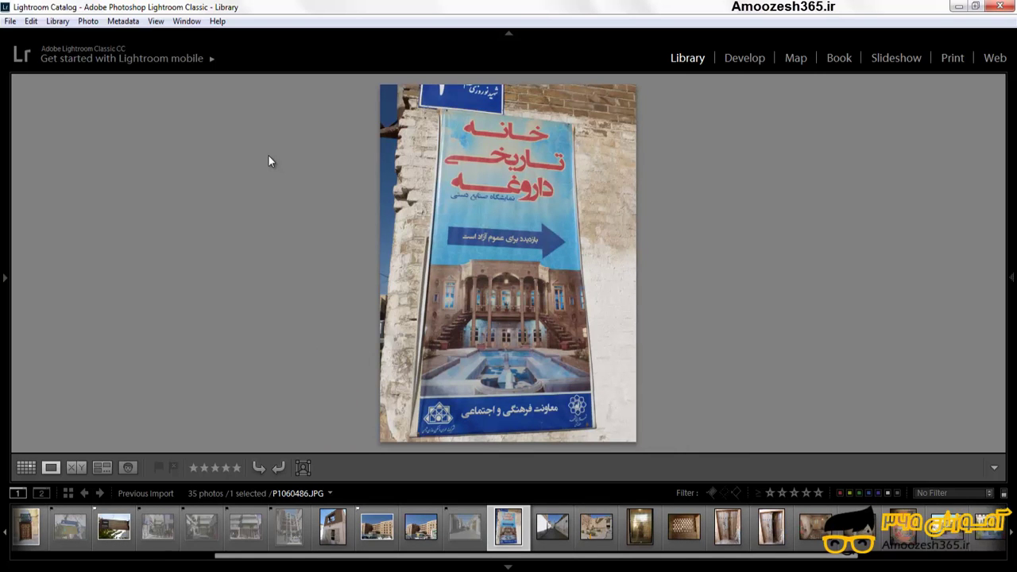
key("p")
Flag brick lattice P1060496, the old wooden door and the brick interior photos as picks
key("Right")
key("Right")
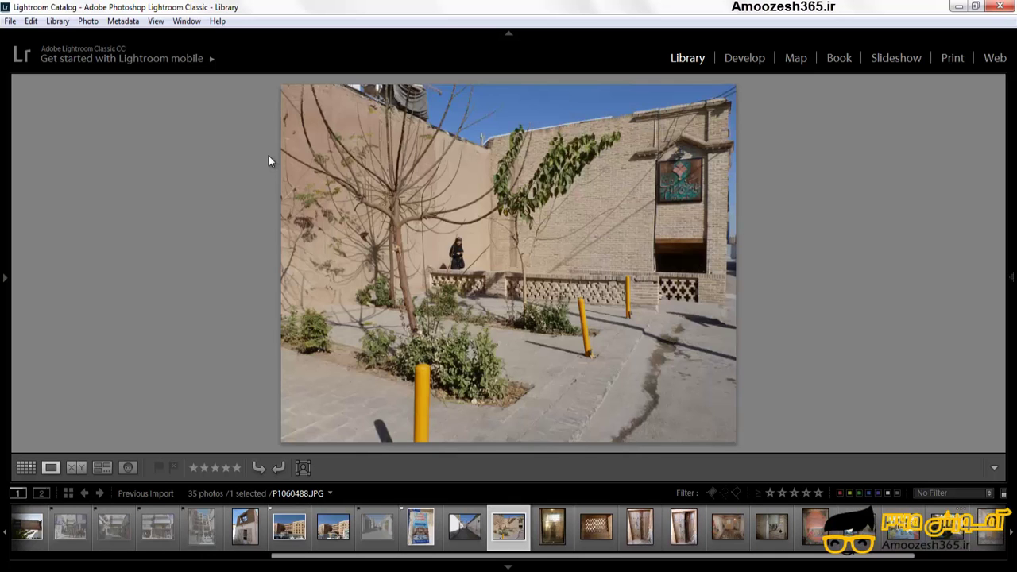
key("Right")
key("Right")
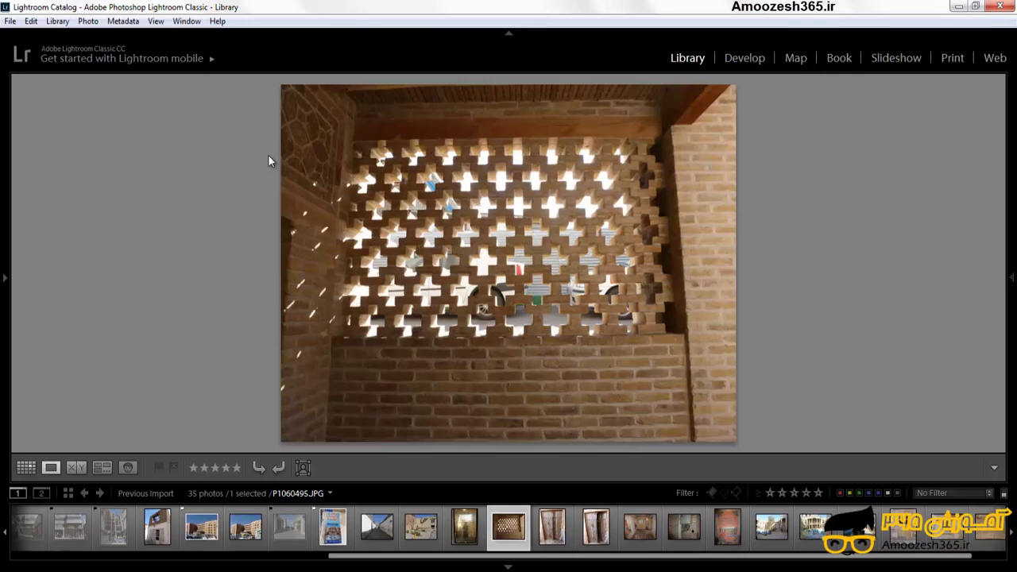
key("p")
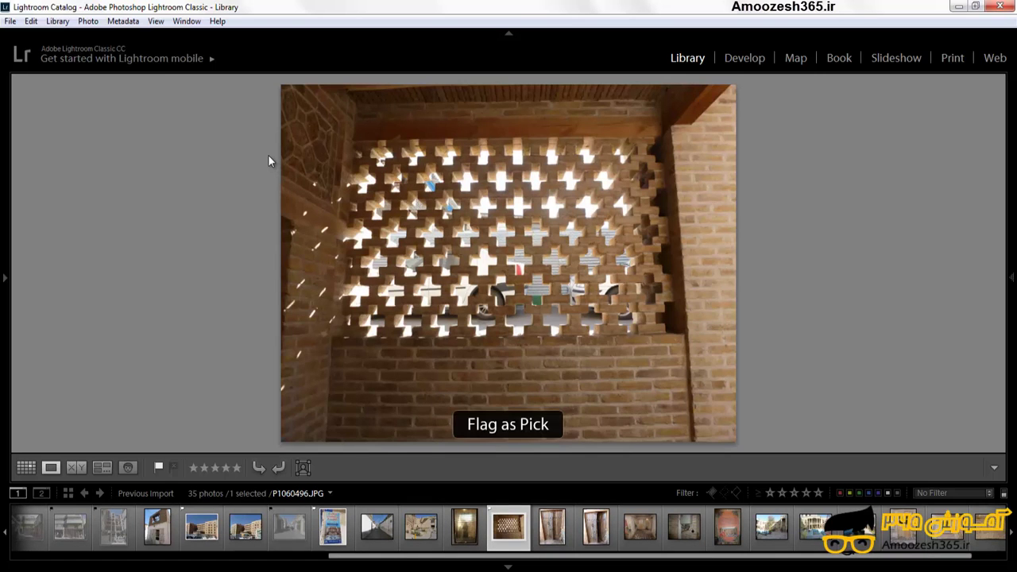
key("Right")
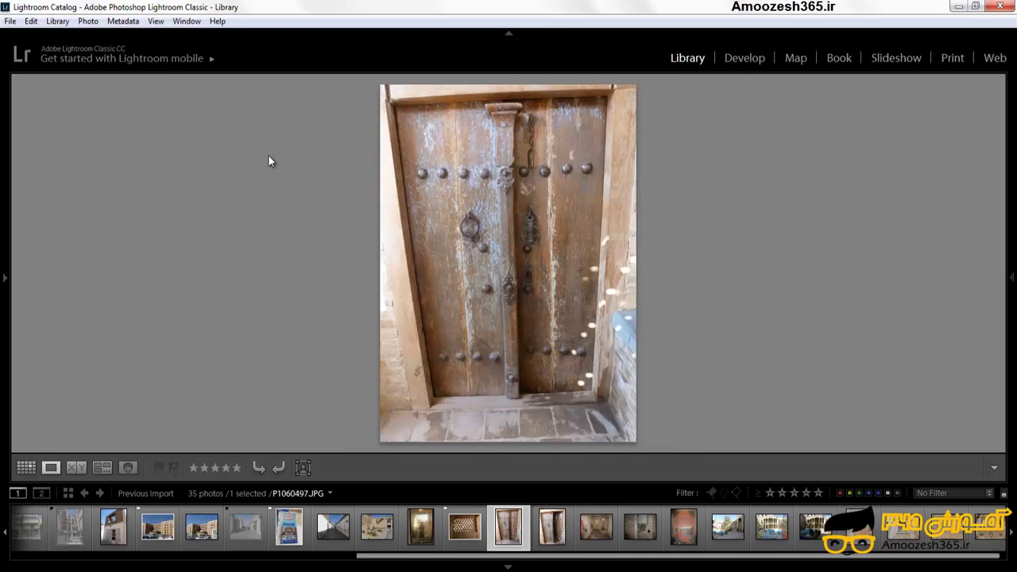
key("p")
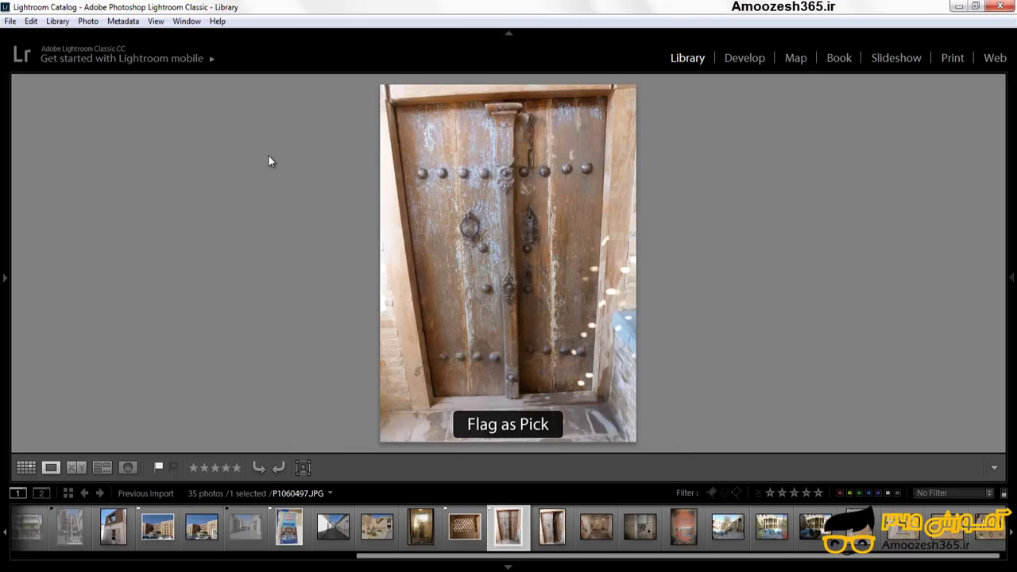
key("Right")
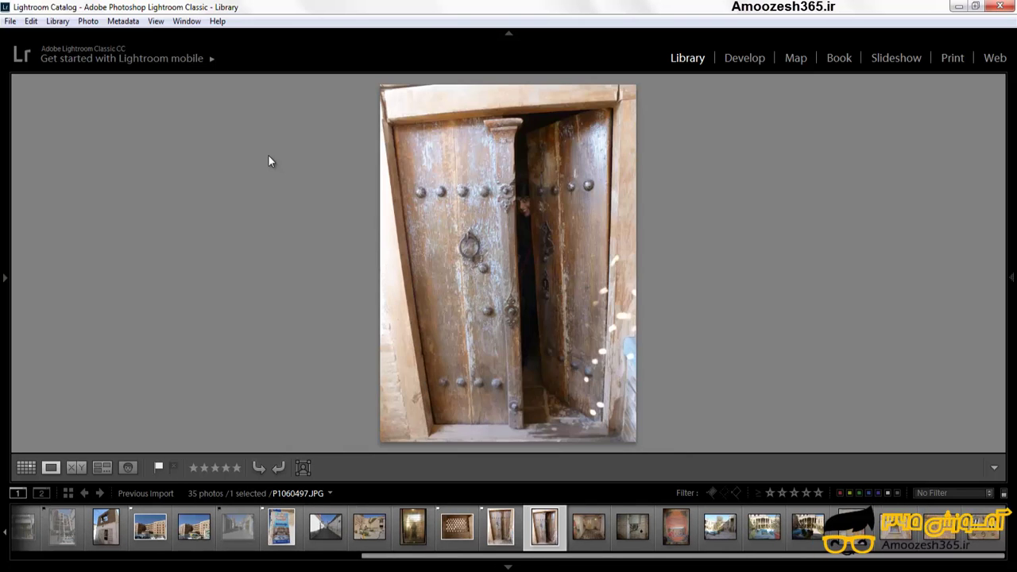
key("Right")
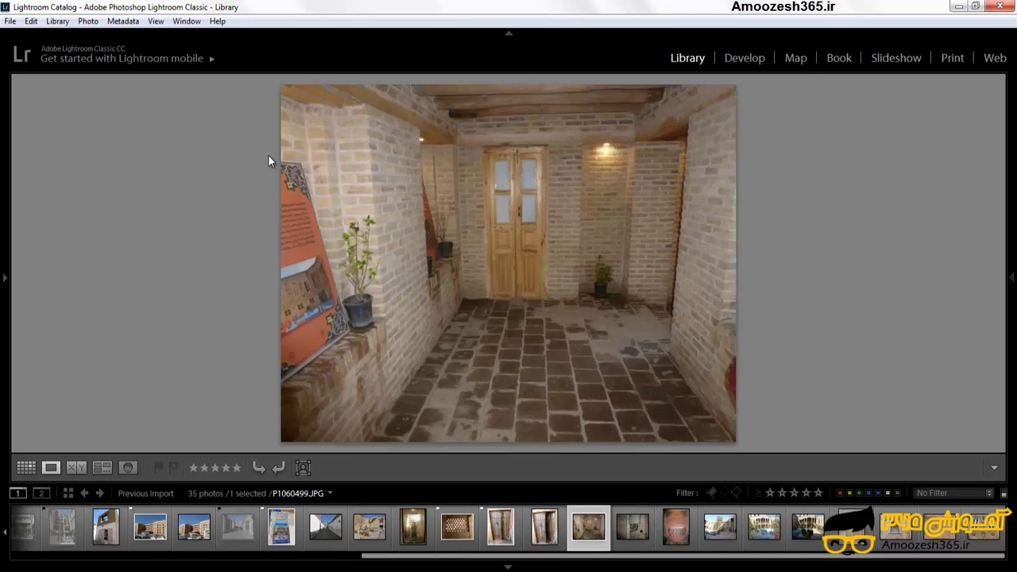
key("p")
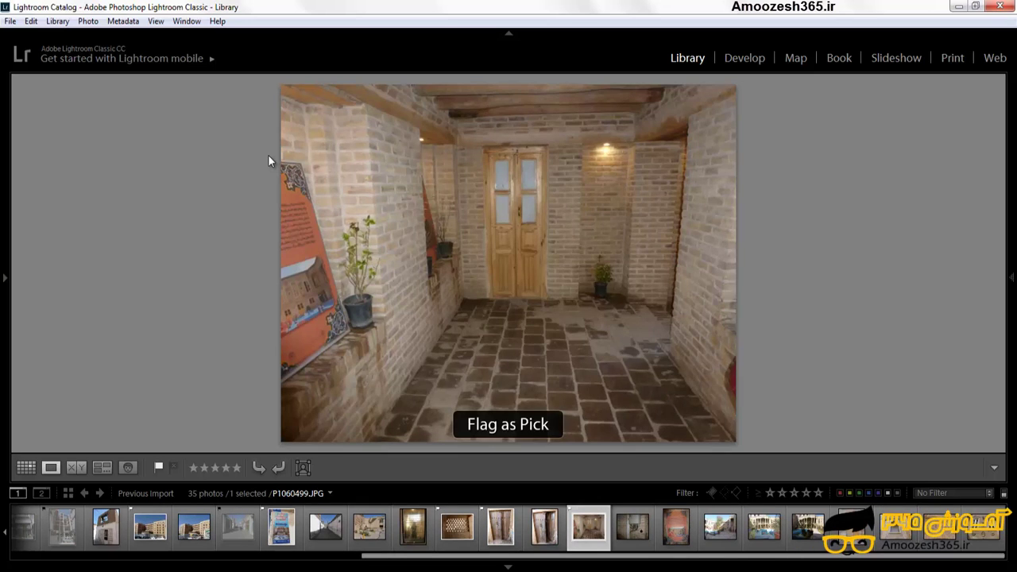
Flag the fountain courtyard, wooden double door and window facade P1060514 photos as picks
key("Right")
key("Right")
key("Right")
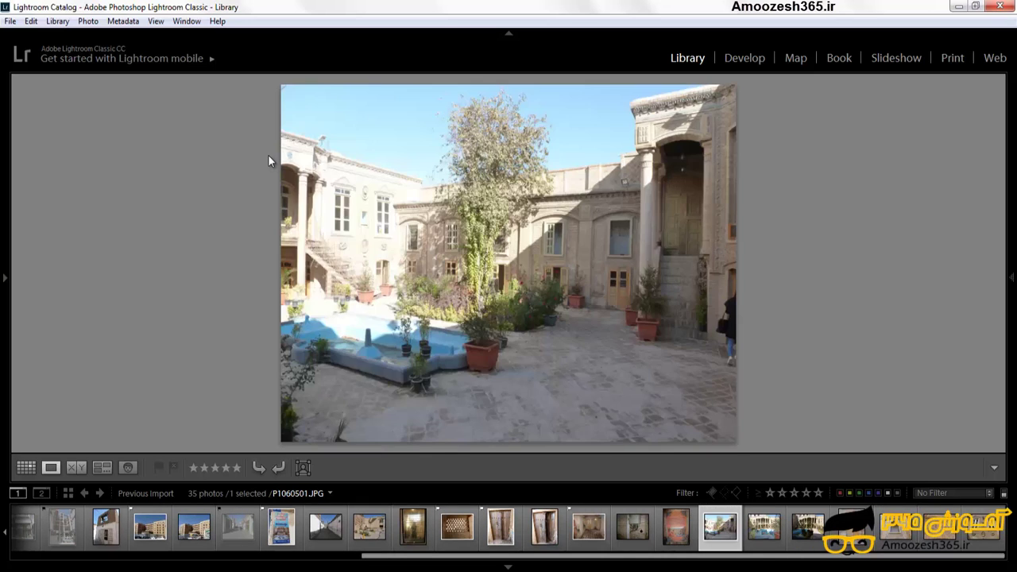
key("Right")
key("Right")
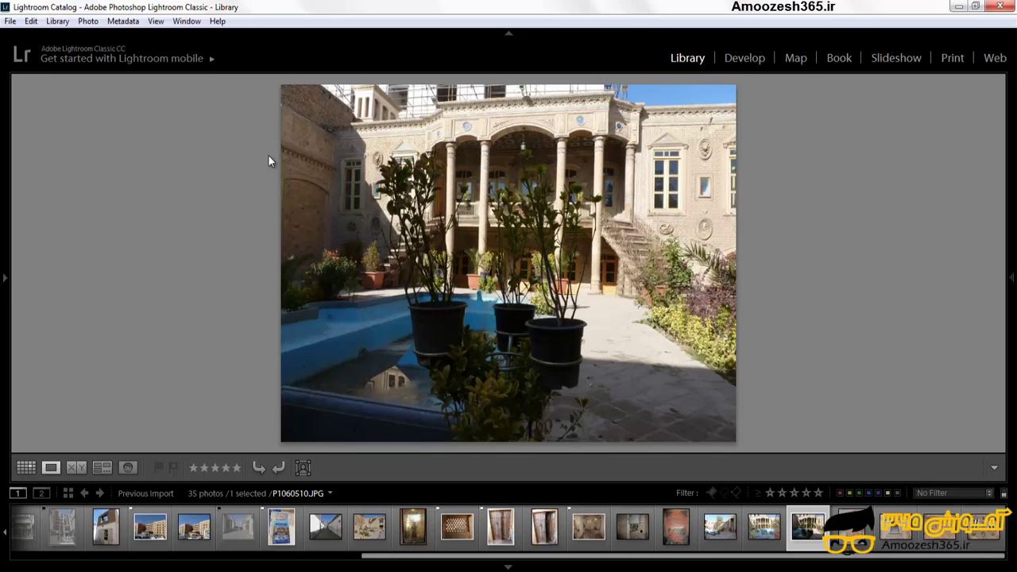
key("Left")
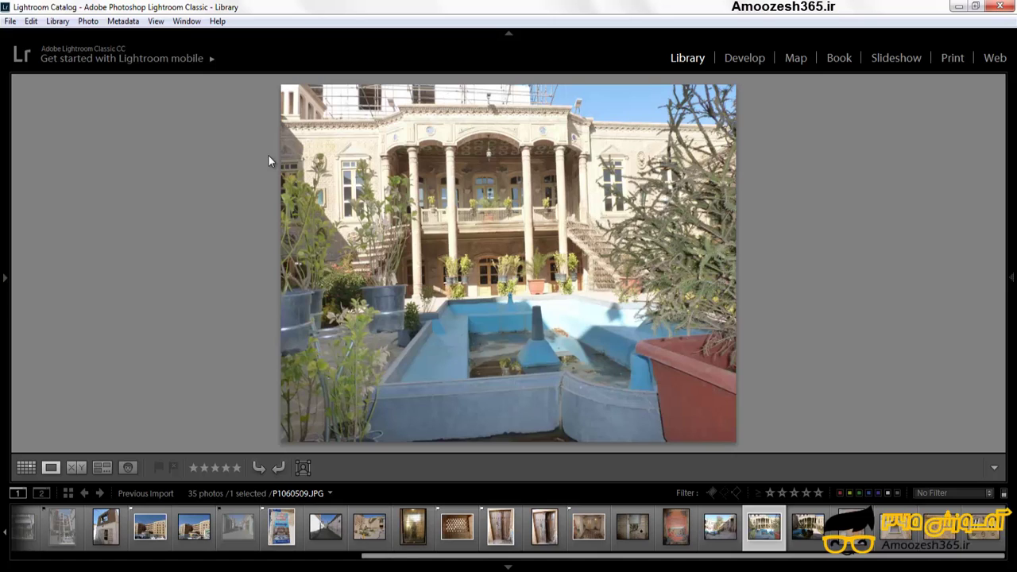
key("p")
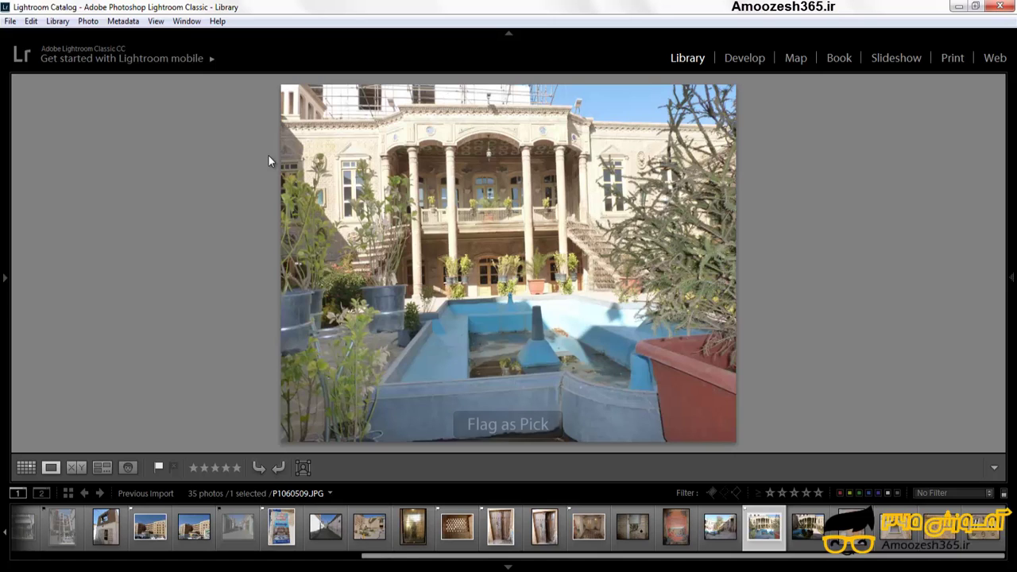
key("Right")
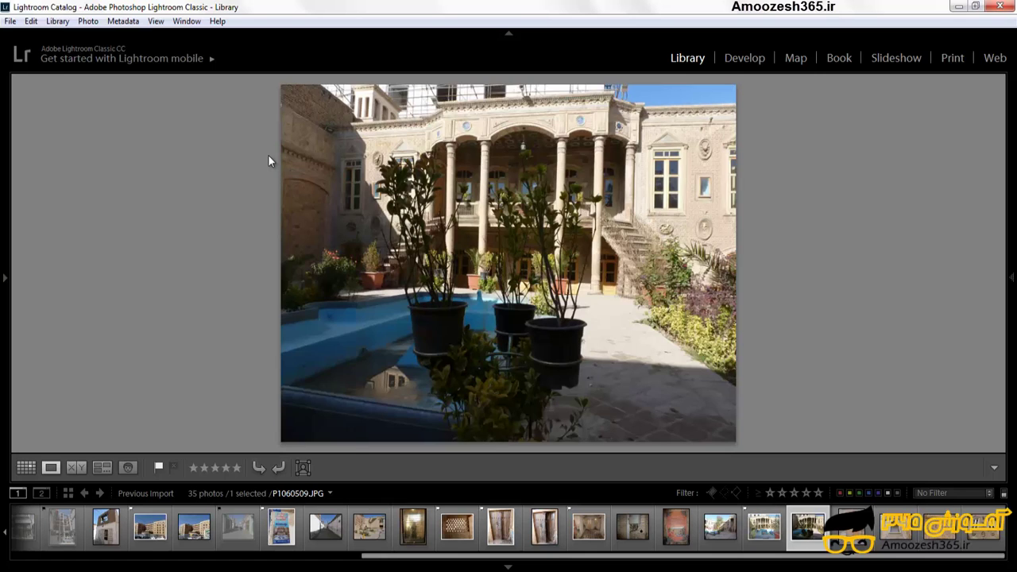
key("Right")
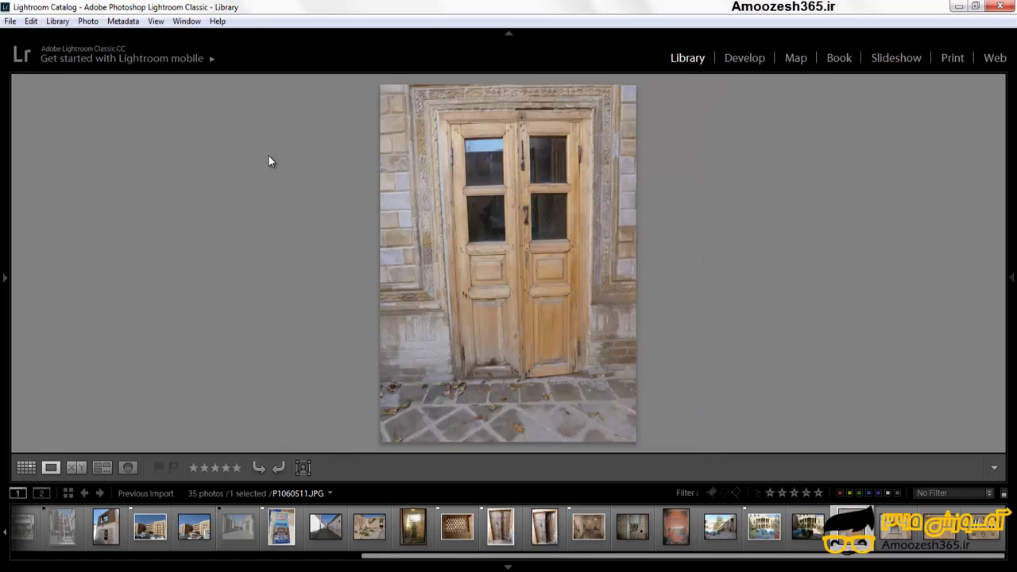
key("p")
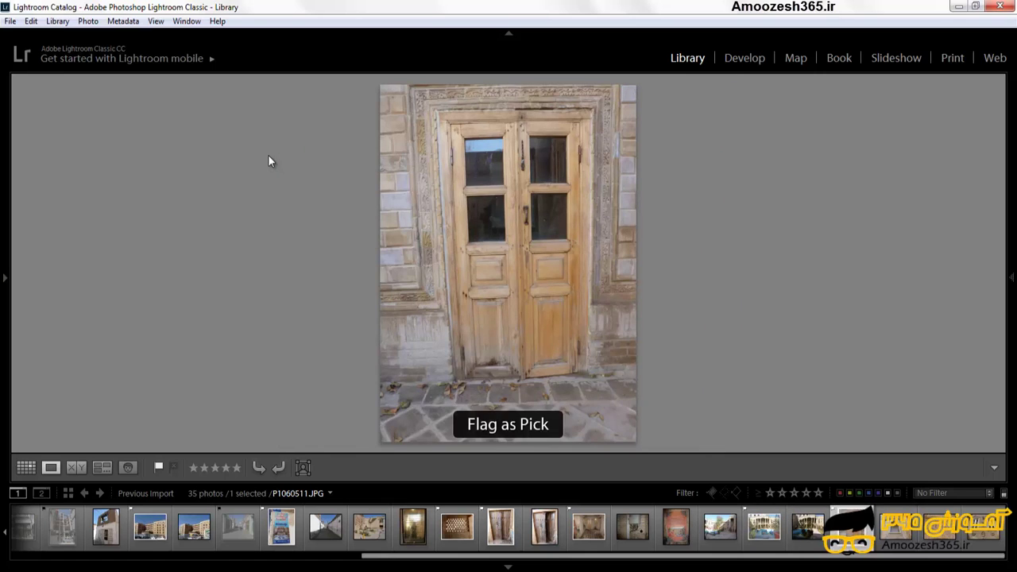
key("Right")
key("Right")
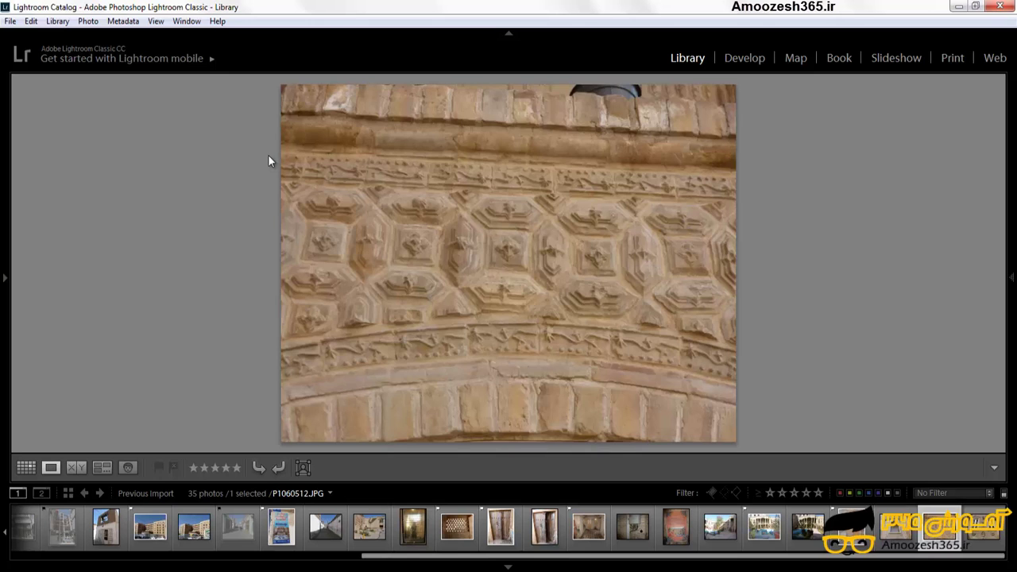
key("Right")
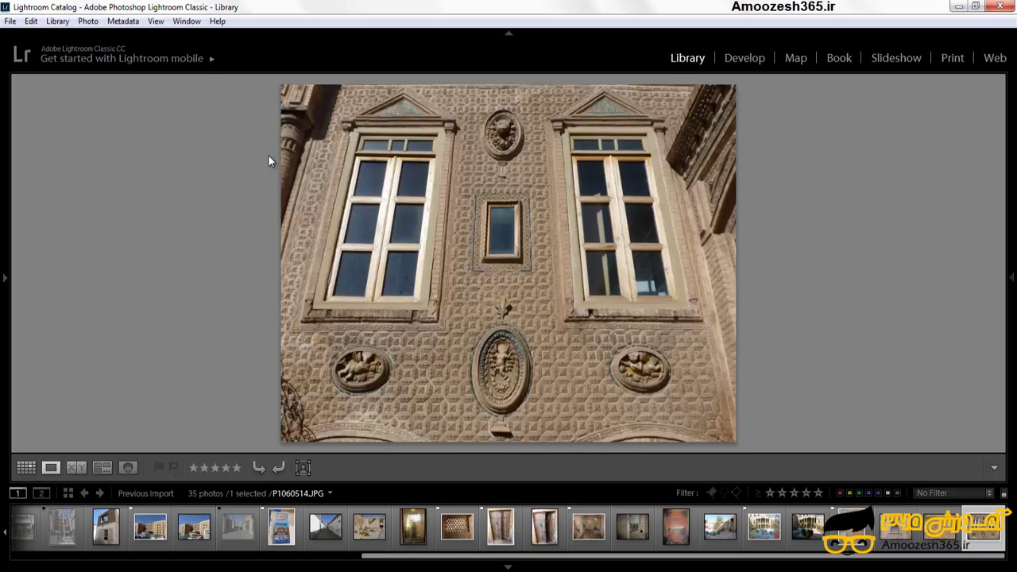
key("p")
Switch to Grid view with the side panels shown
key("g")
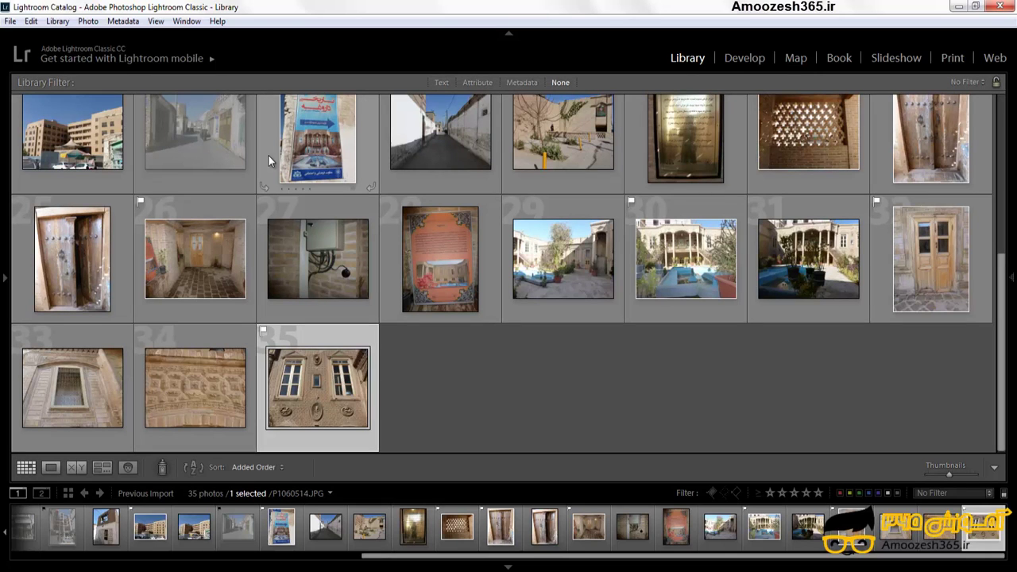
key("Tab")
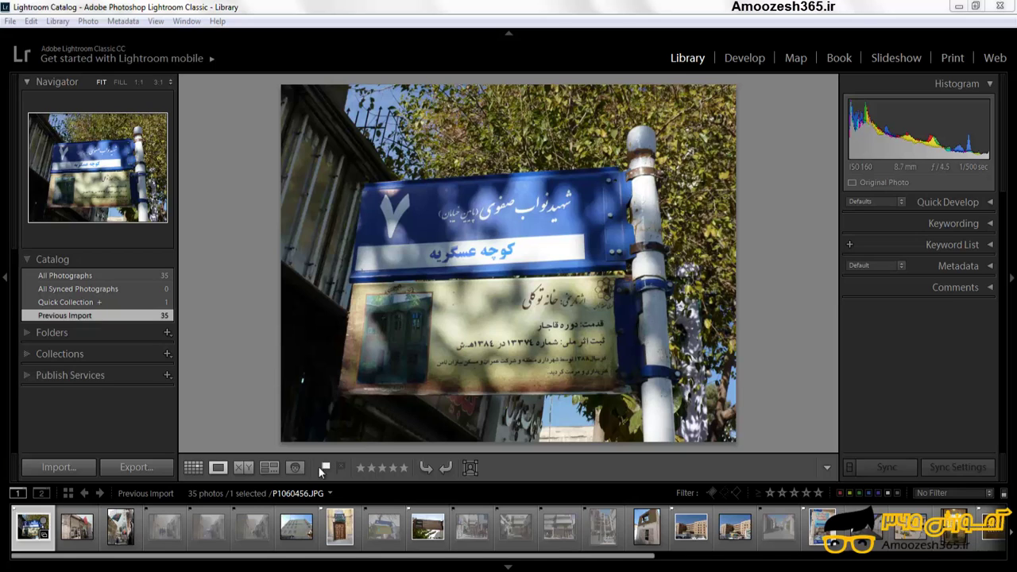
Show tiled building photo P1060462 in Loupe view, chosen from the filmstrip
left_click(195, 469)
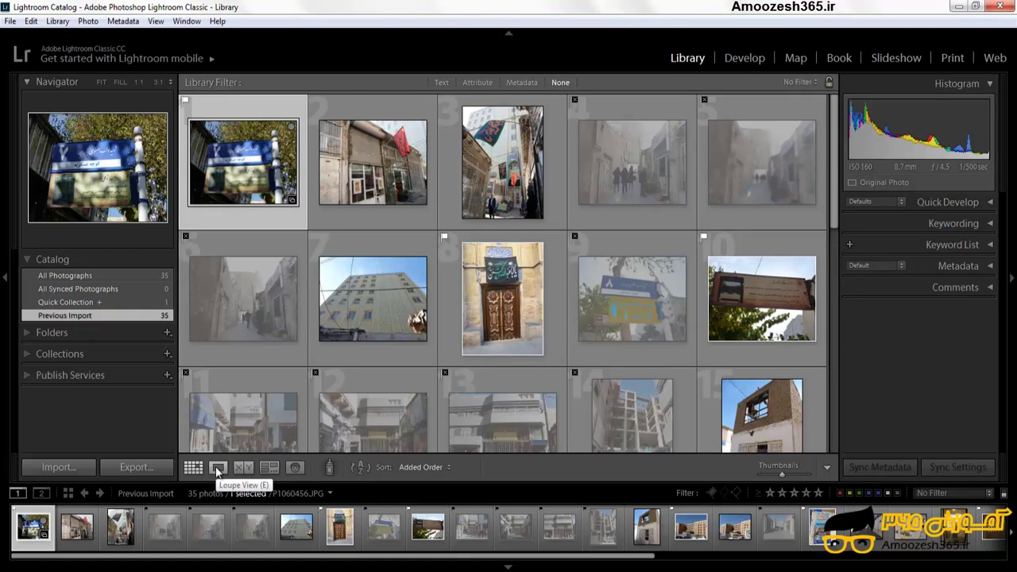
left_click(219, 469)
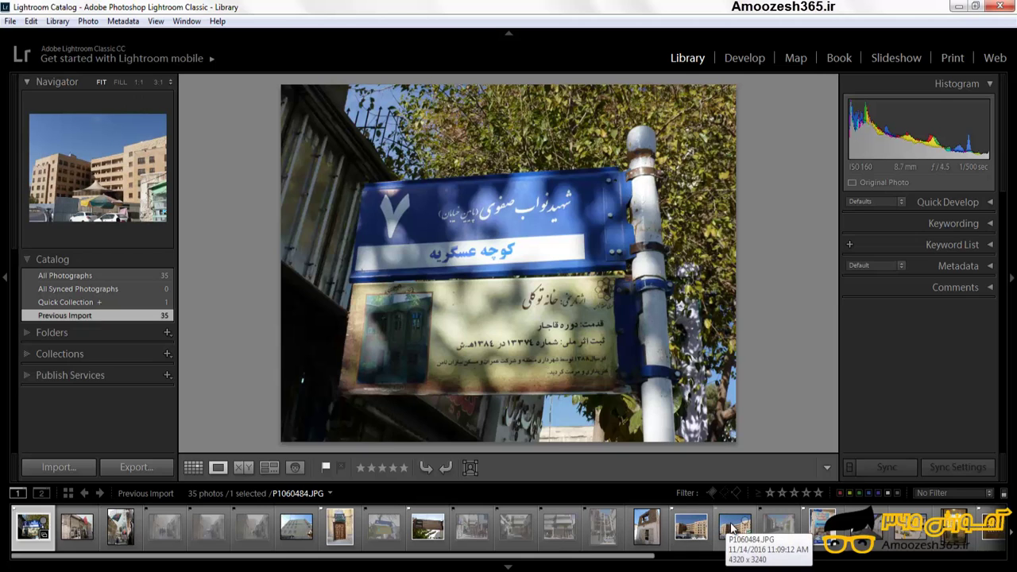
left_click(295, 531)
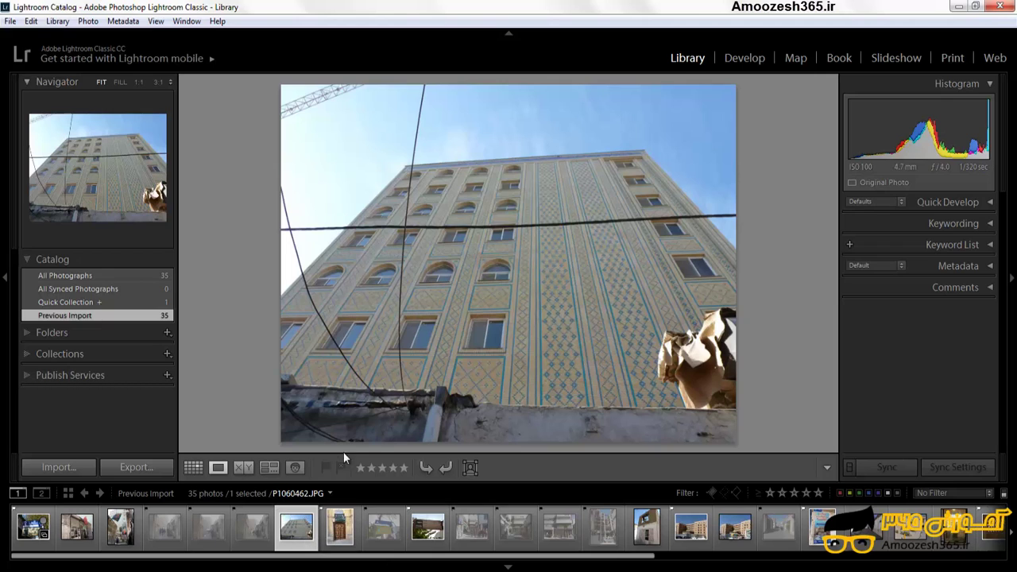
left_click(326, 469)
left_click(325, 469)
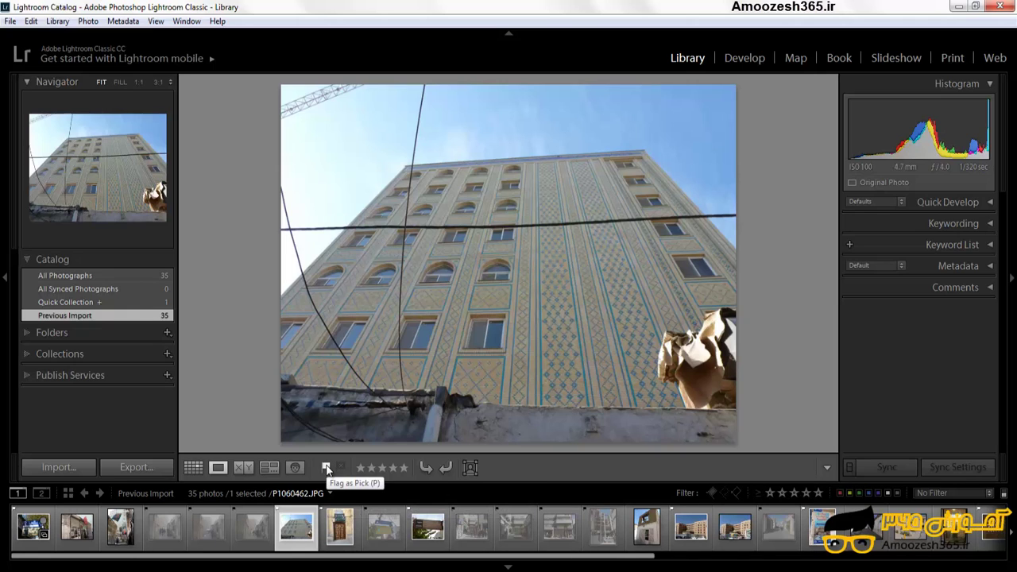
left_click(326, 469)
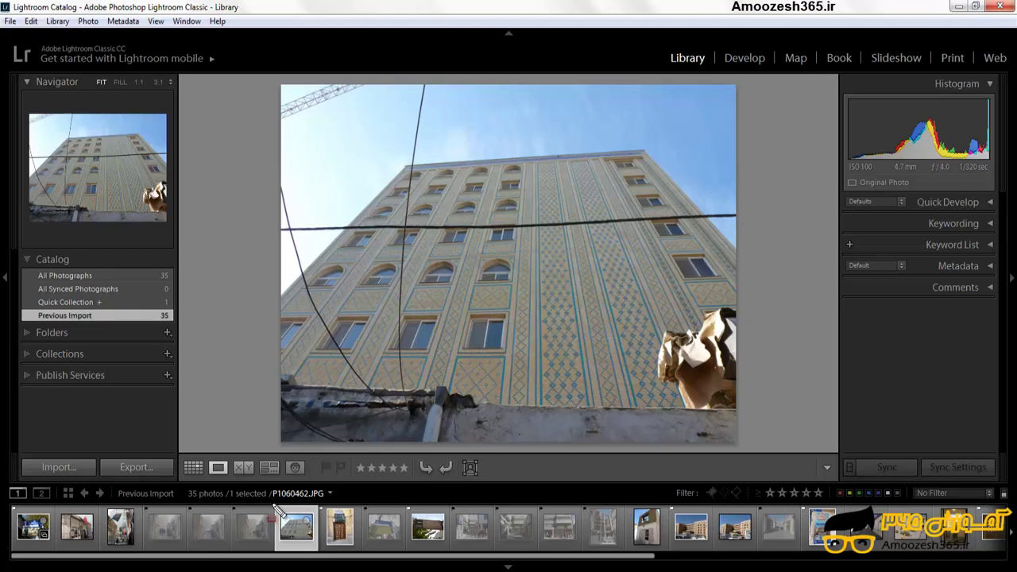
left_click_drag(272, 503, 291, 522)
left_click(325, 468)
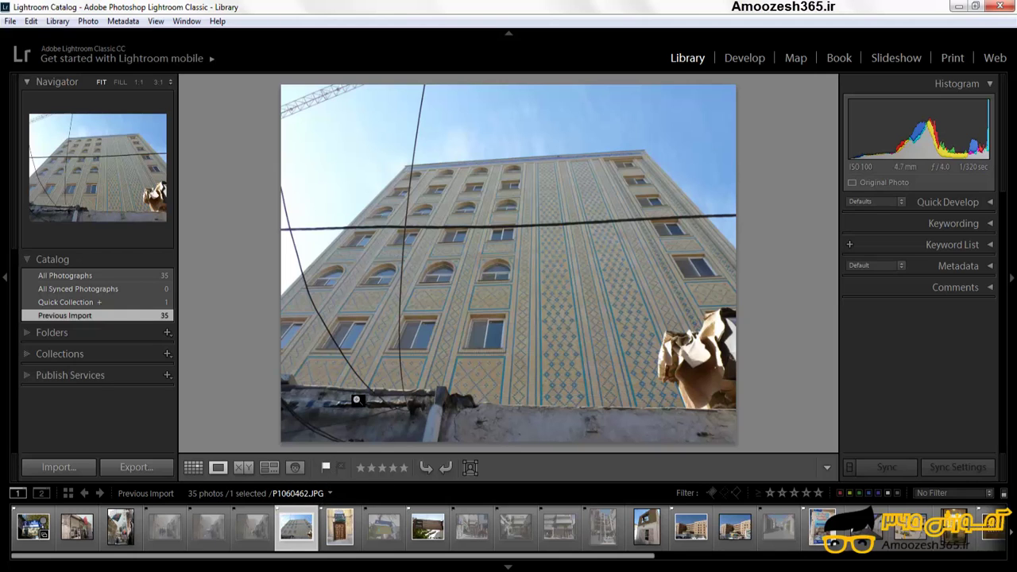
key("u")
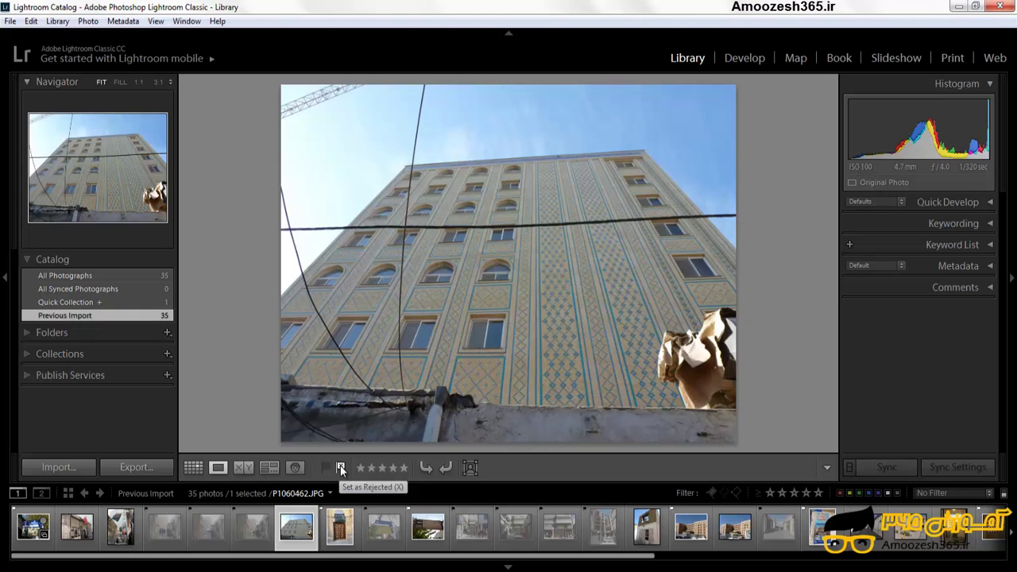
left_click(341, 468)
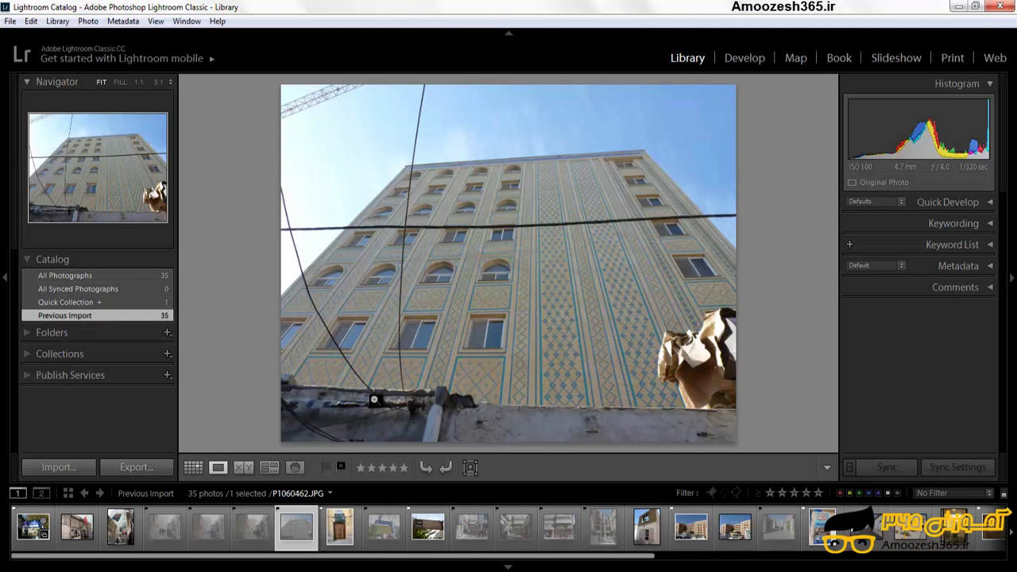
key("u")
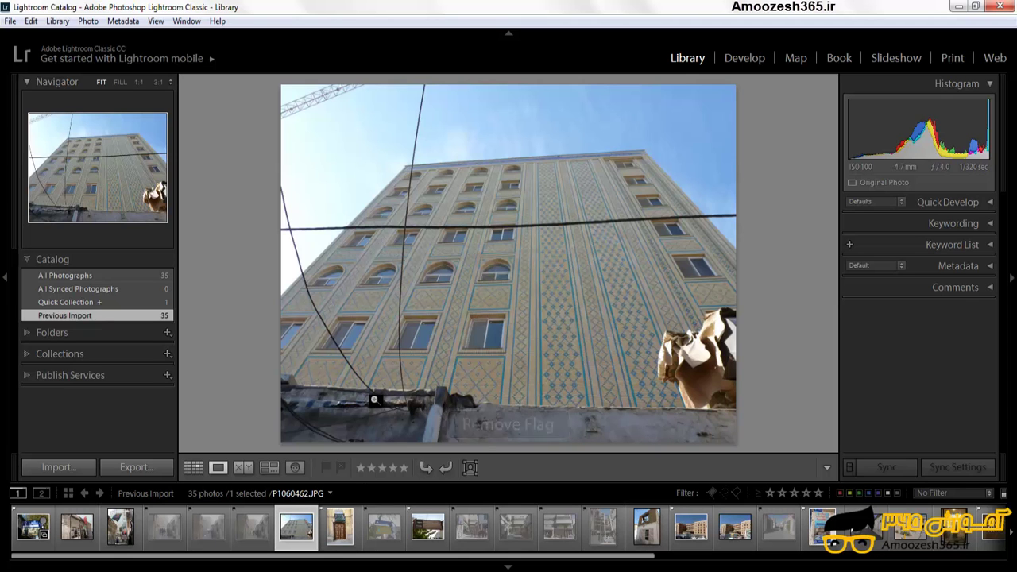